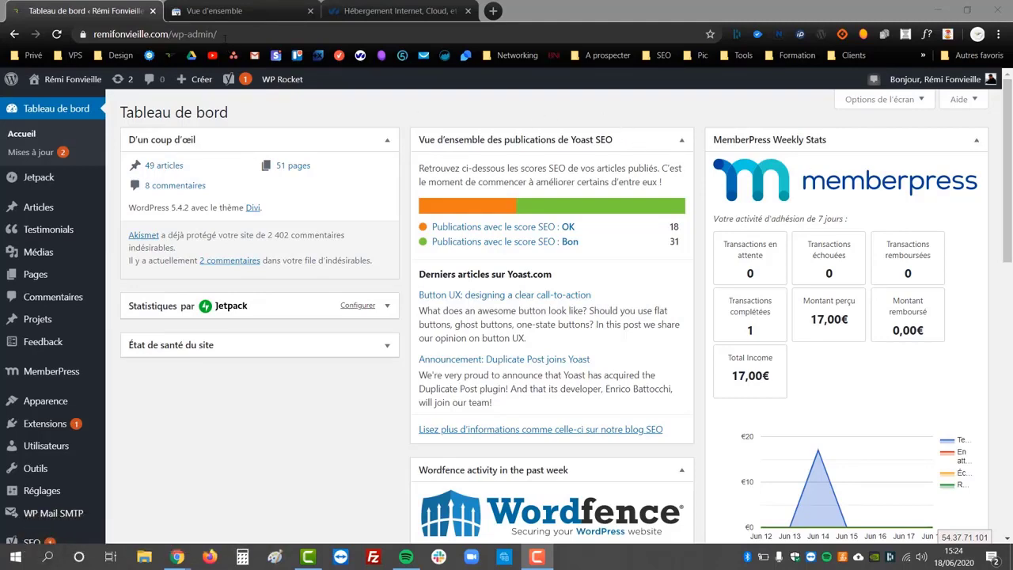
Look over the open WordPress, Search Console and OVHcloud pages, including the Search Console property list
click(215, 11)
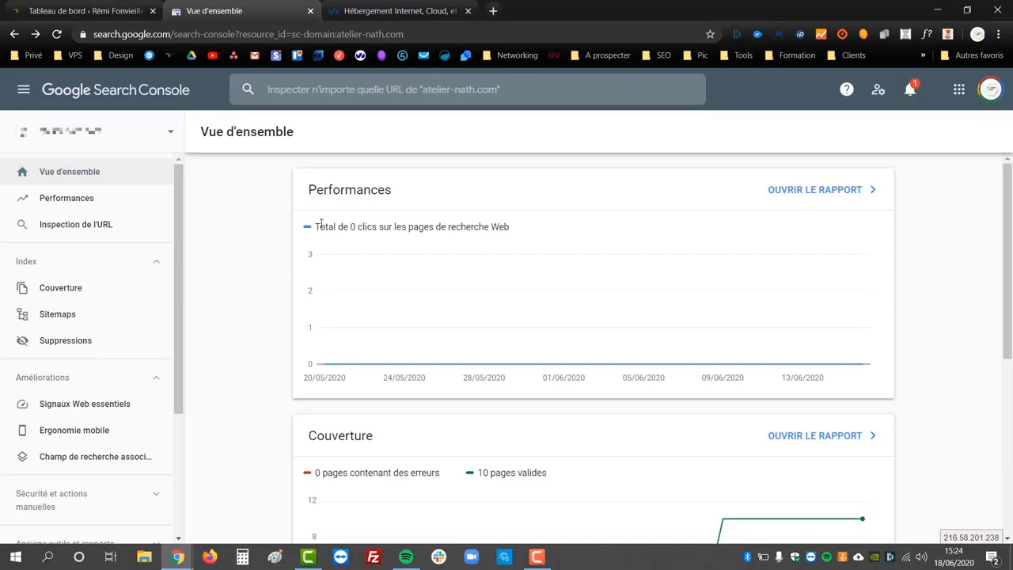
click(120, 8)
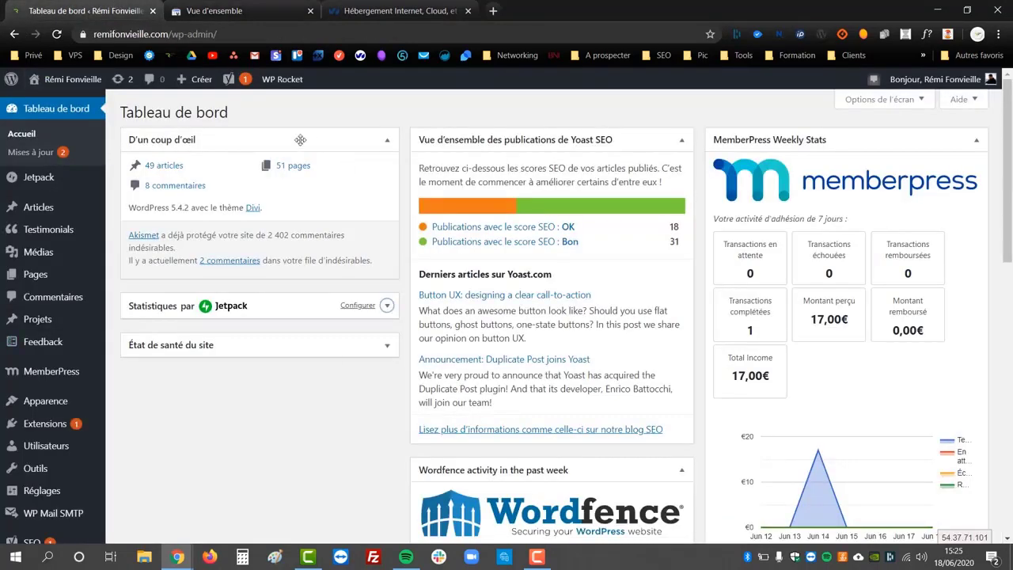
click(242, 9)
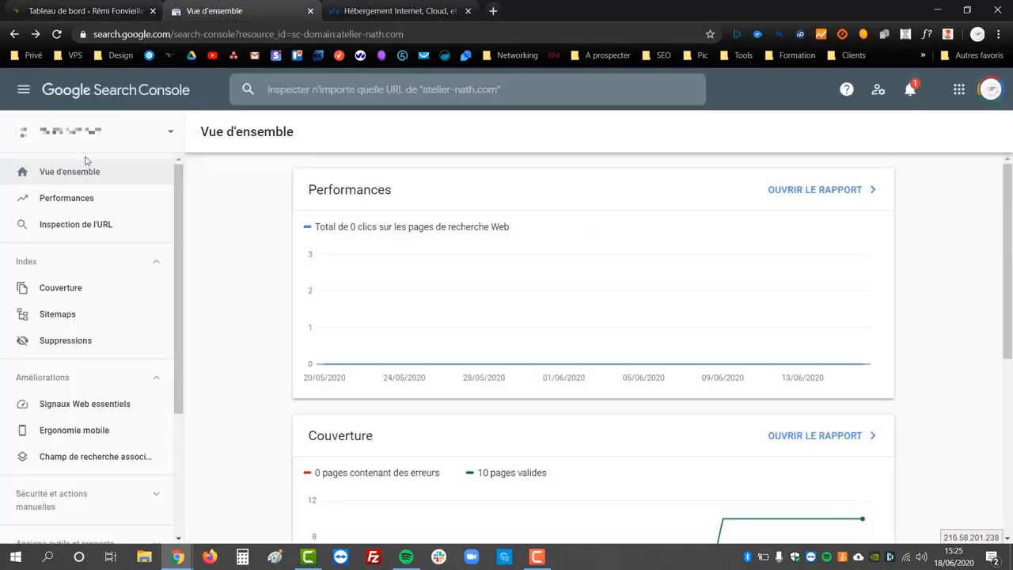
click(410, 6)
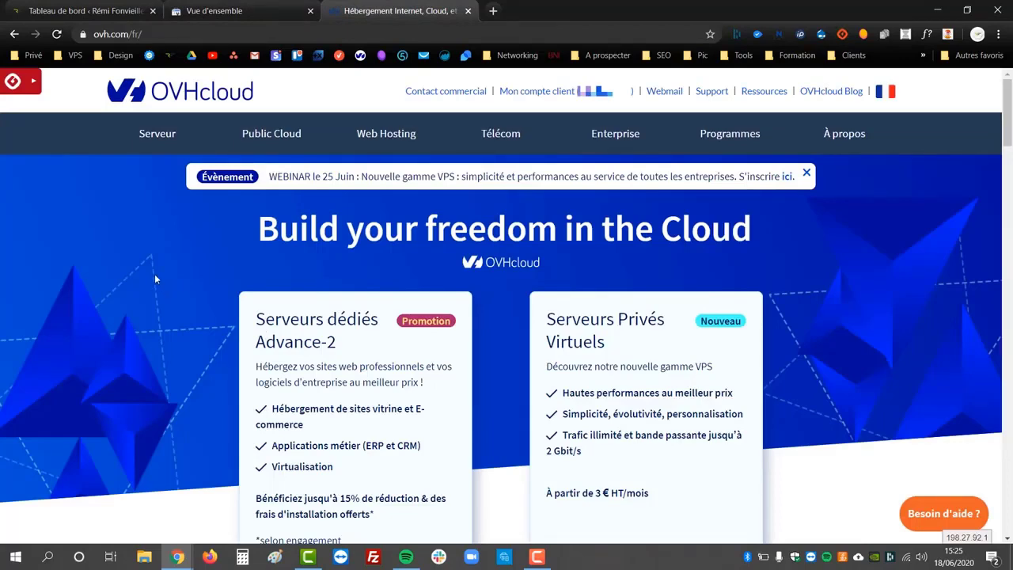
click(202, 11)
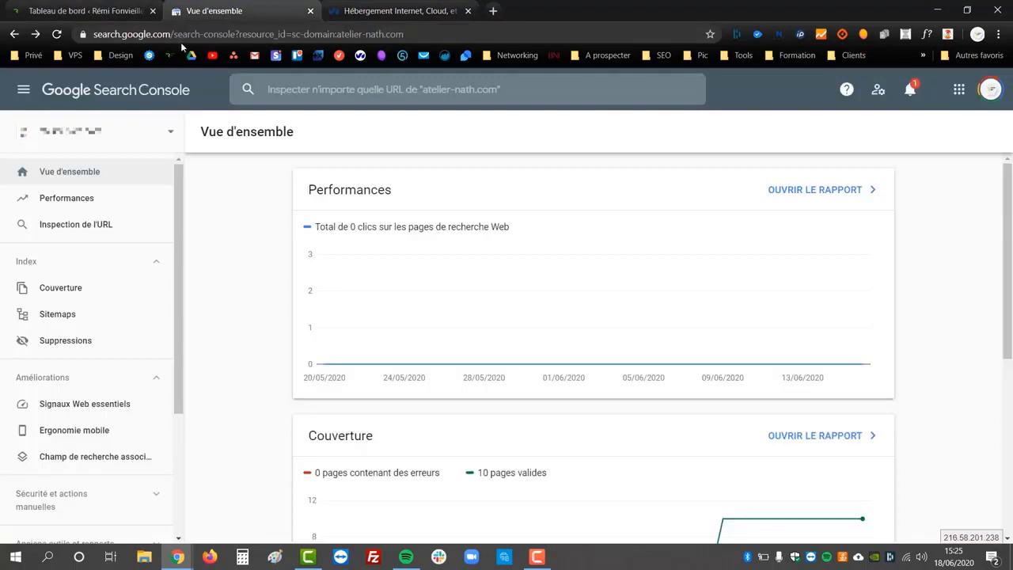
click(170, 133)
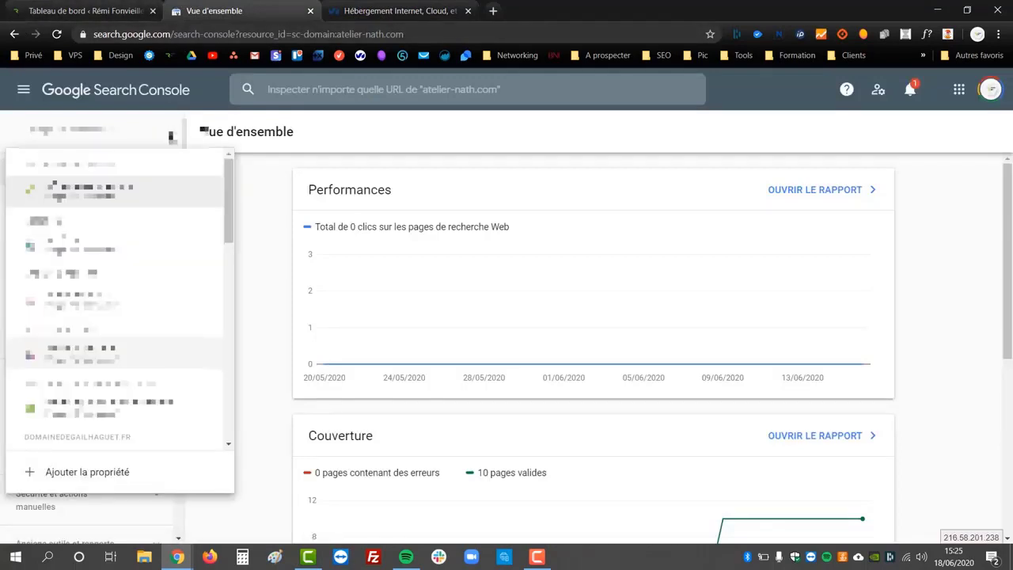
click(265, 182)
Search Google for "search console google" in a new tab and close that tab
click(494, 11)
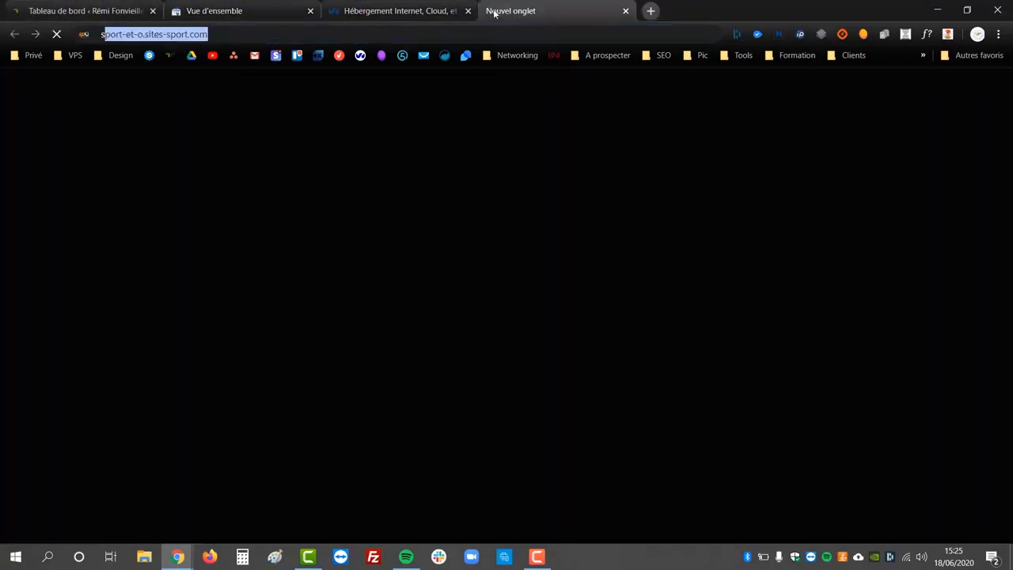
text(search console google)
key(Return)
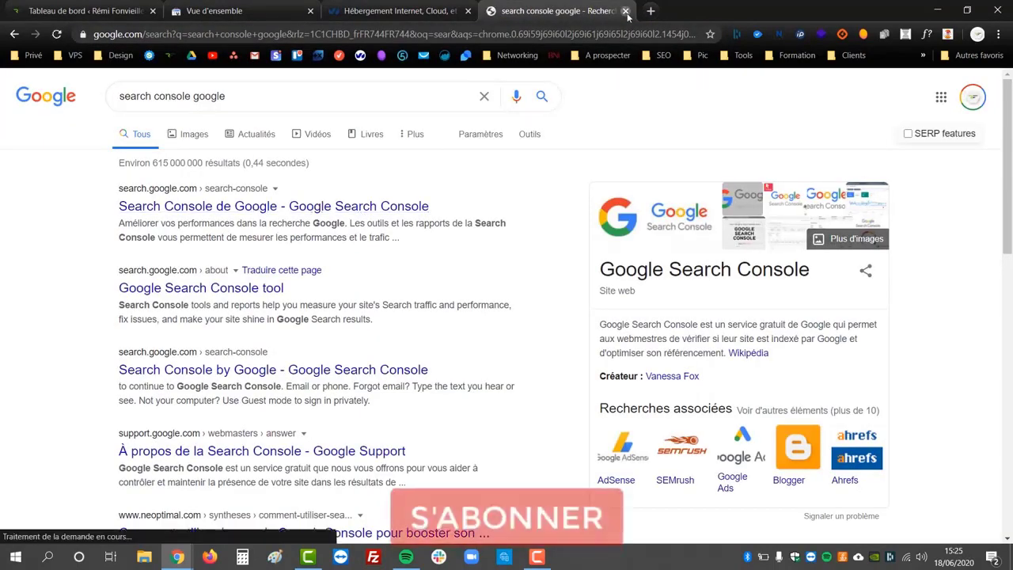
click(625, 10)
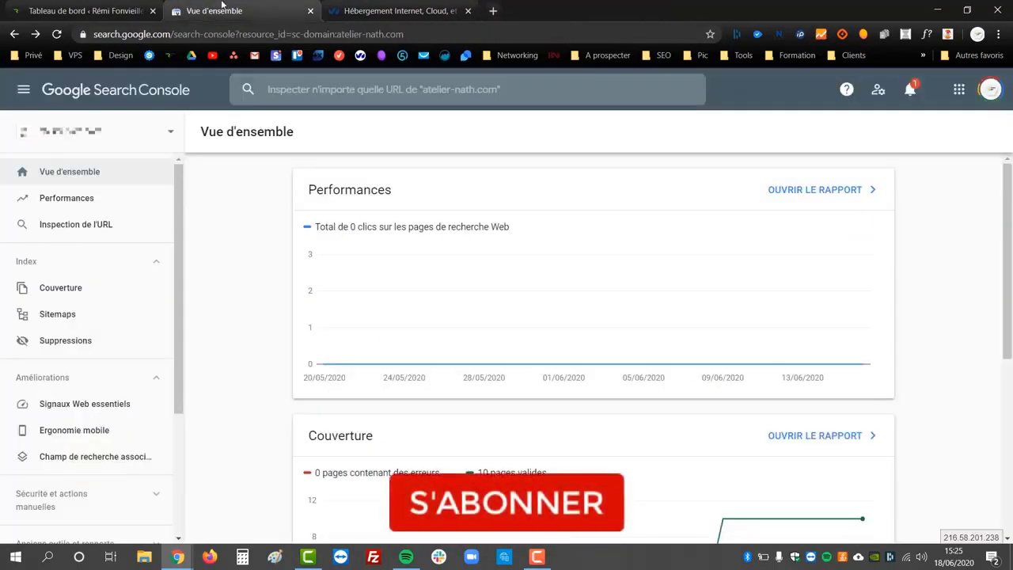
Start adding a Search Console property of type Domaine, using the site address copied from the WordPress dashboard's URL
click(170, 132)
click(100, 470)
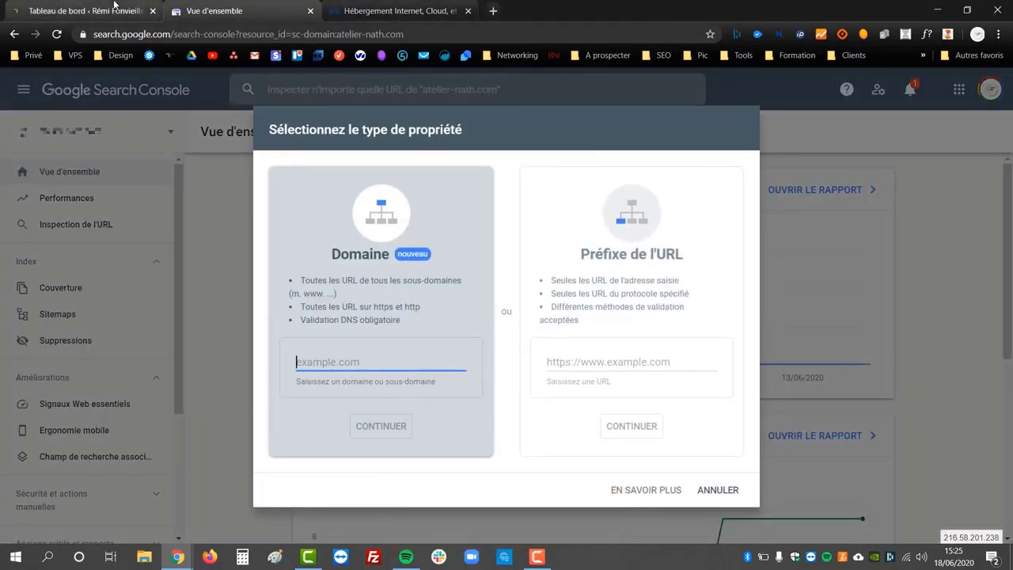
key(ctrl+1)
drag(93, 34, 198, 34)
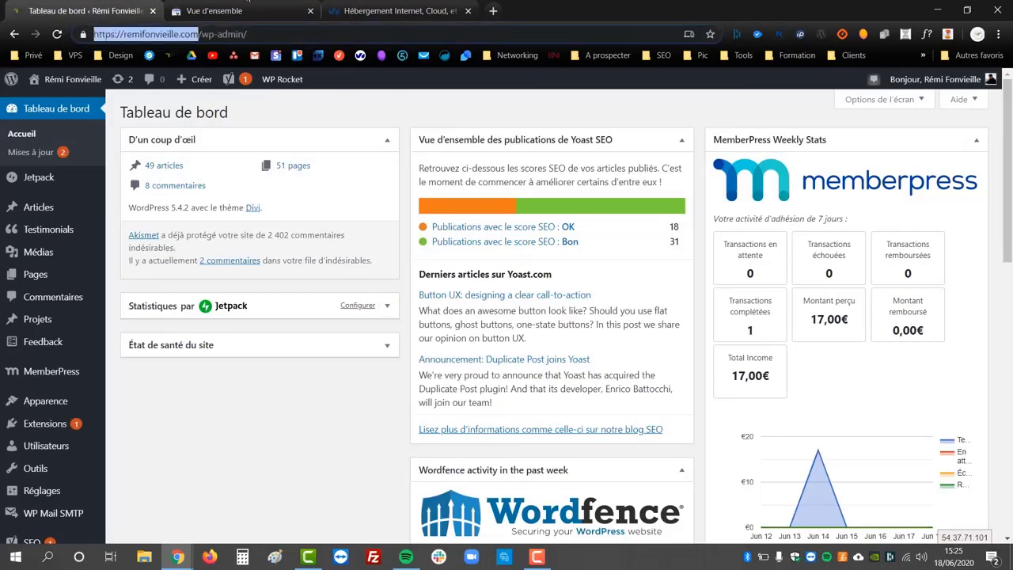
key(ctrl+c)
click(237, 11)
key(ctrl+v)
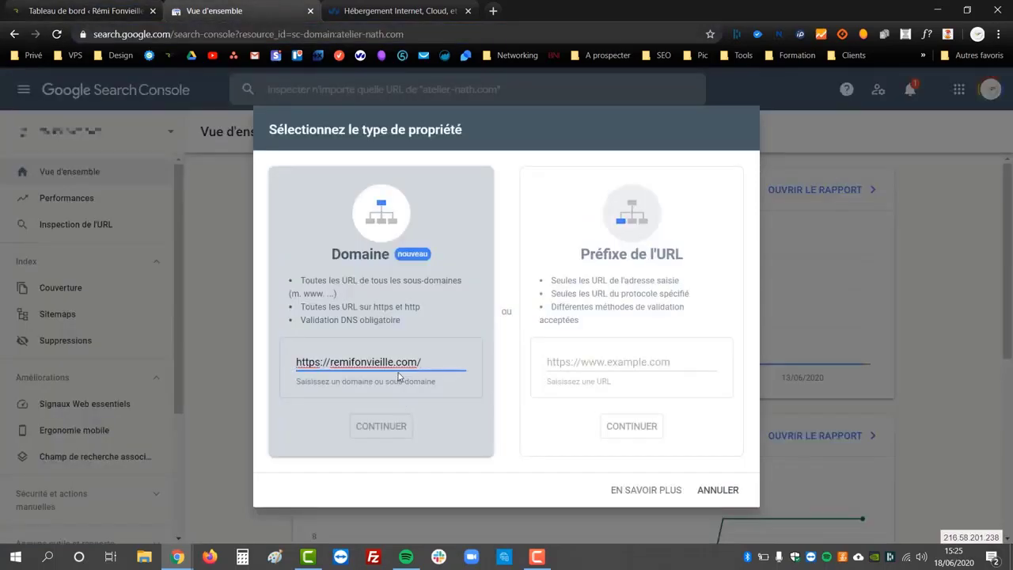
key(BackSpace)
key(Home)
key(shift+Right)
key(shift+Right)
key(shift+Right)
key(shift+Right)
key(shift+Right)
key(shift+Right)
key(shift+Right)
key(shift+Right)
key(BackSpace)
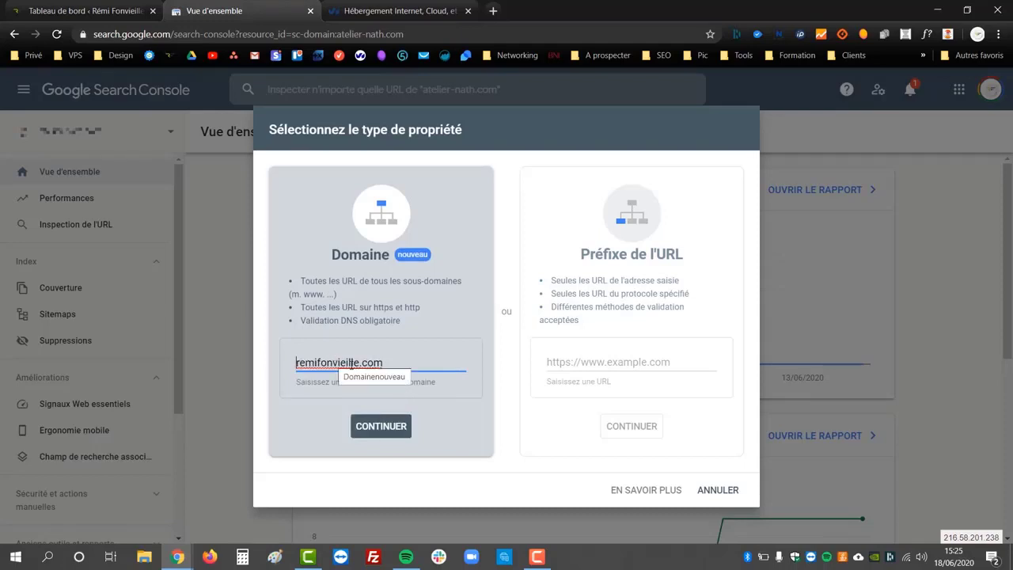
click(381, 429)
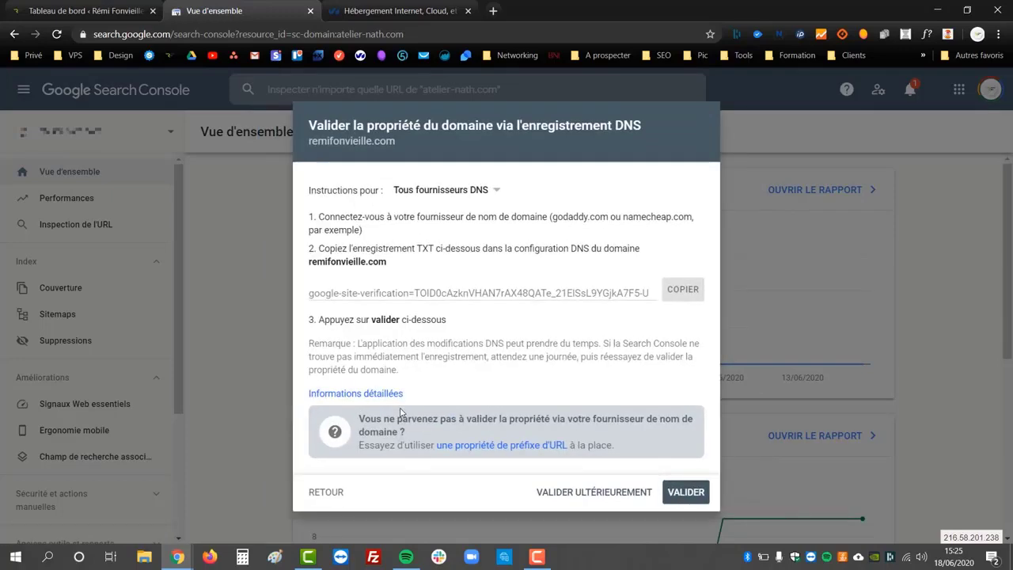
Copy the domain's TXT verification record
click(467, 292)
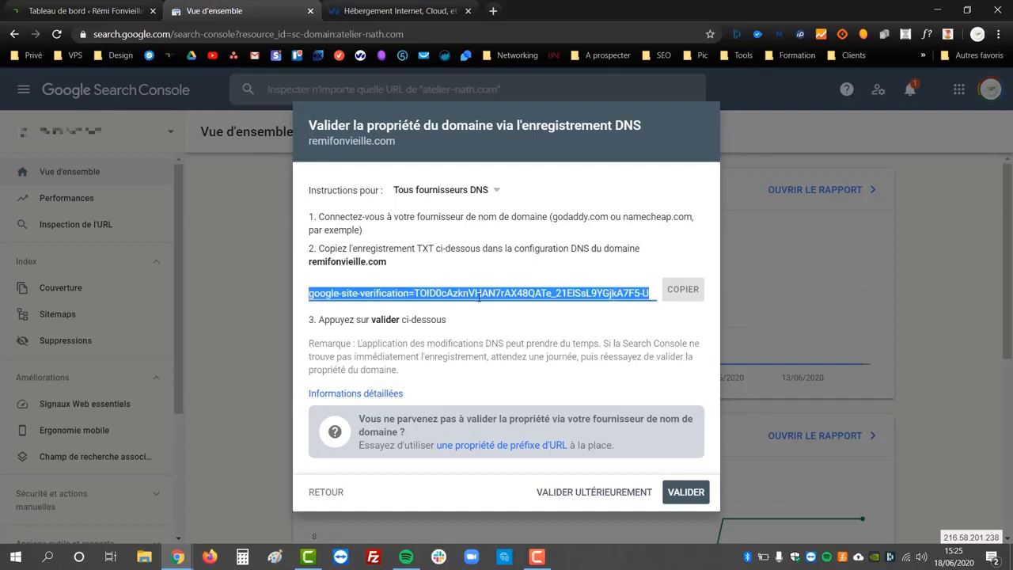
click(672, 303)
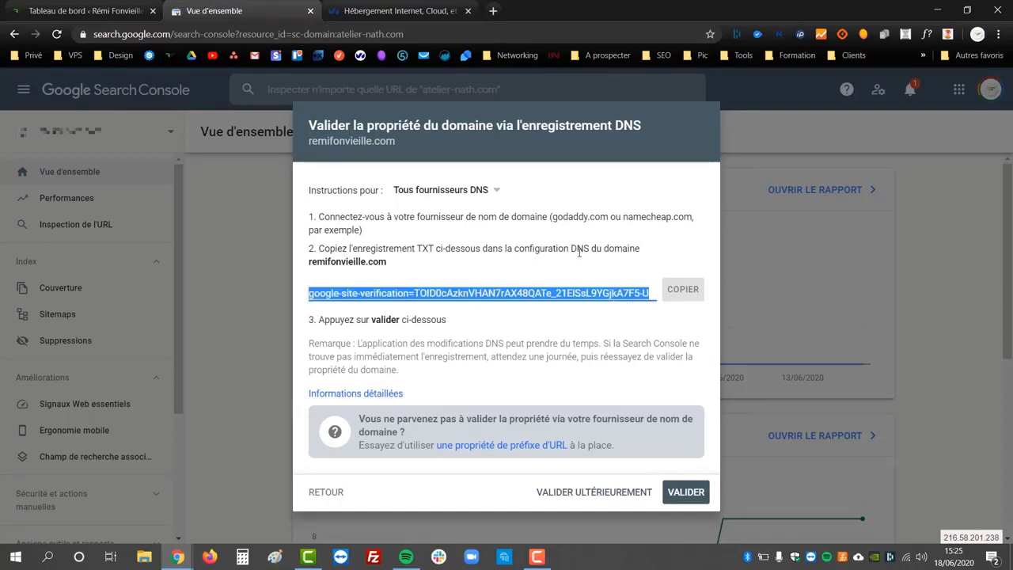
click(682, 293)
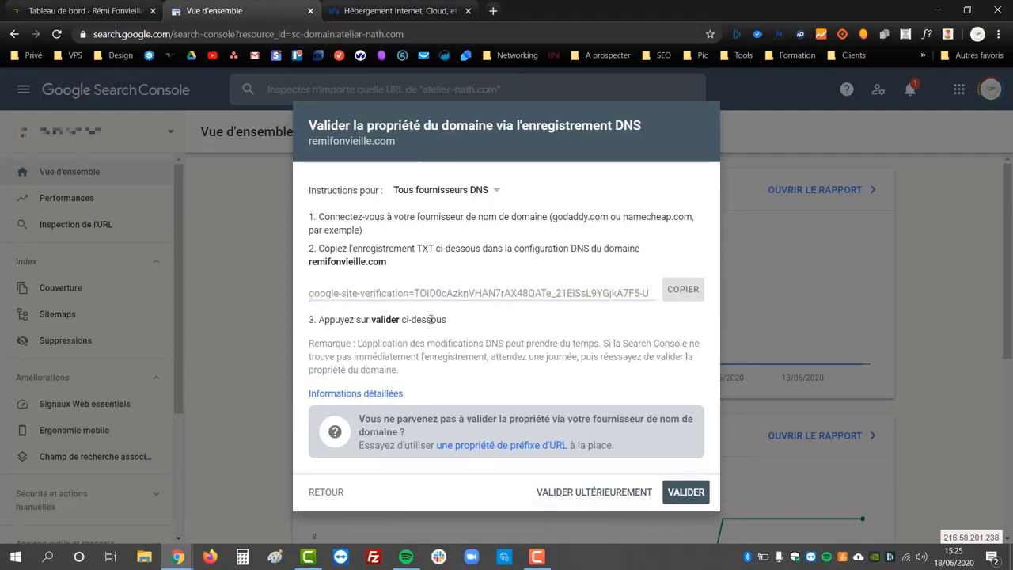
Try the validation instructions for Gandi.net and return to Tous fournisseurs DNS
click(453, 192)
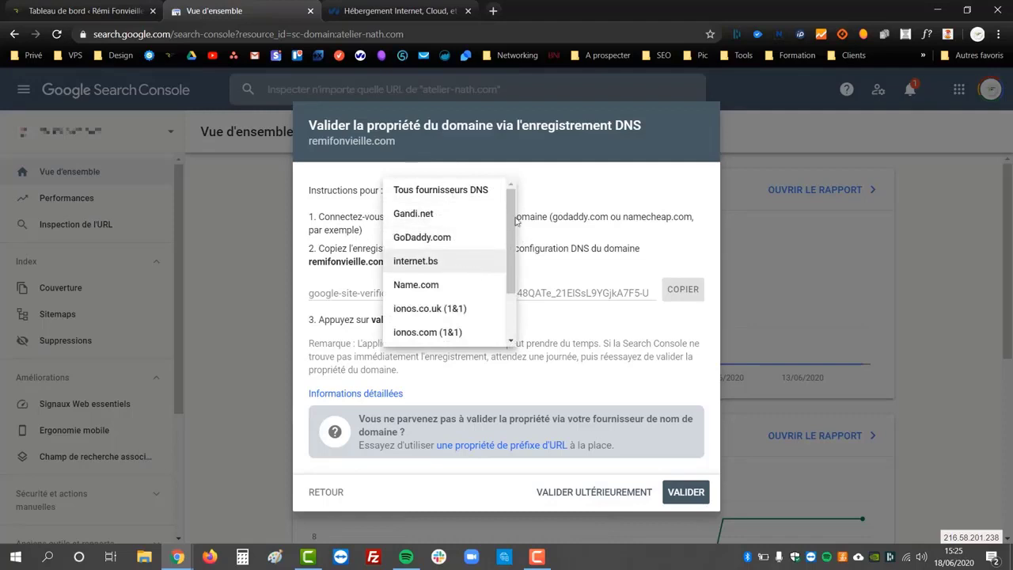
mouse_move(511, 197)
mouse_down()
mouse_move(510, 240)
mouse_move(512, 204)
mouse_up()
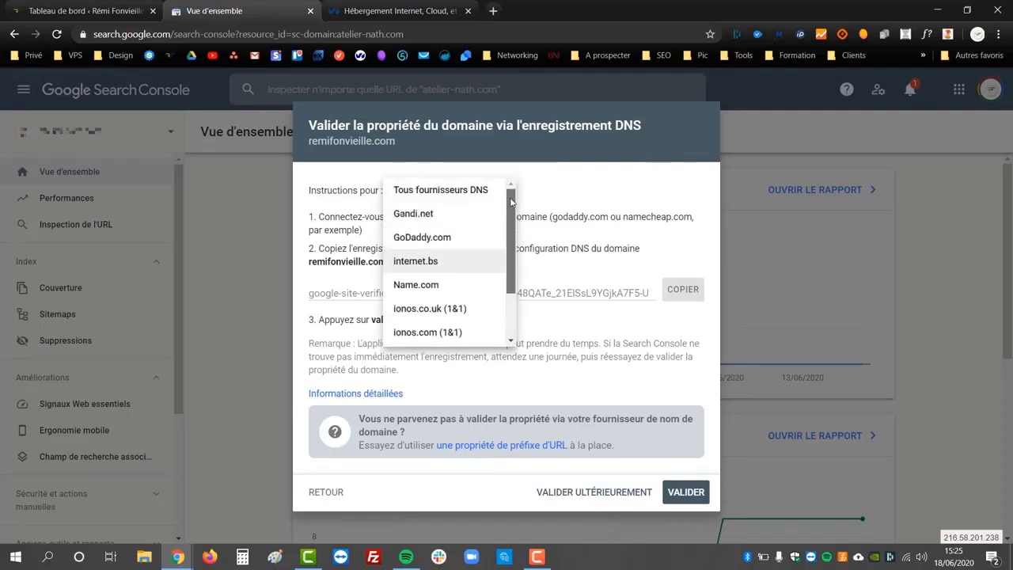
click(470, 215)
click(456, 252)
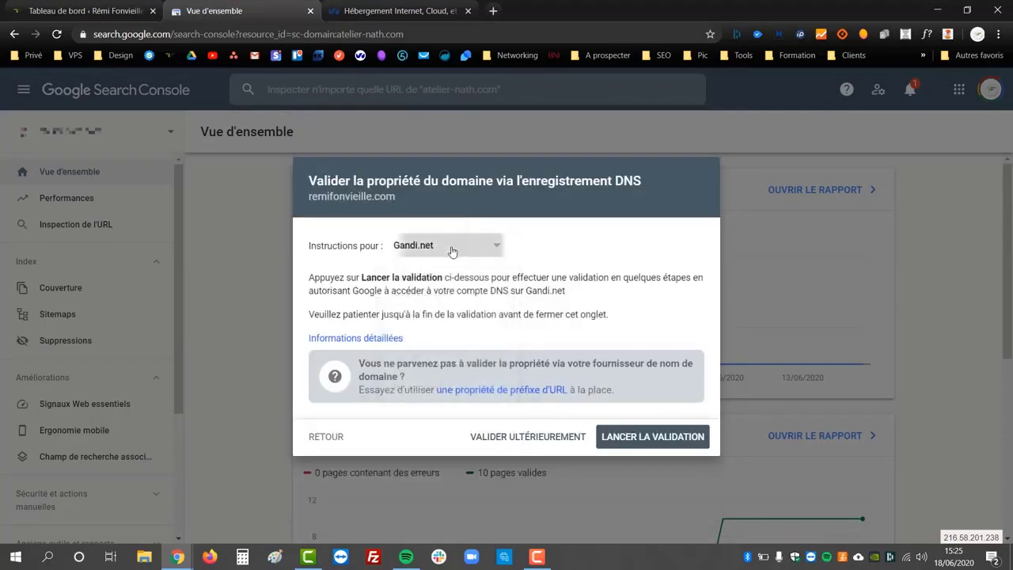
click(455, 245)
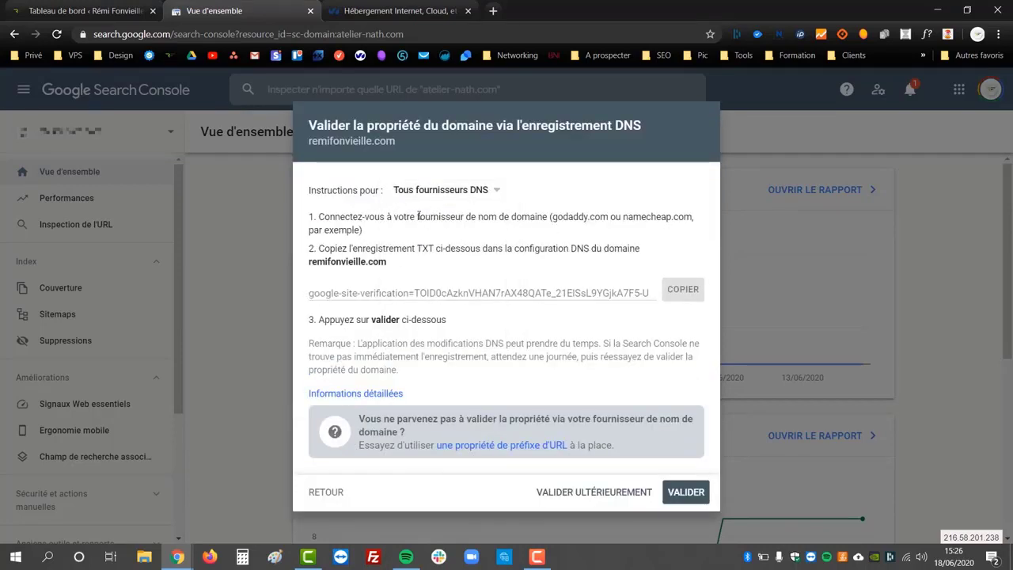
Copy the TXT verification record to the clipboard and open the customer account on the OVHcloud site
click(669, 295)
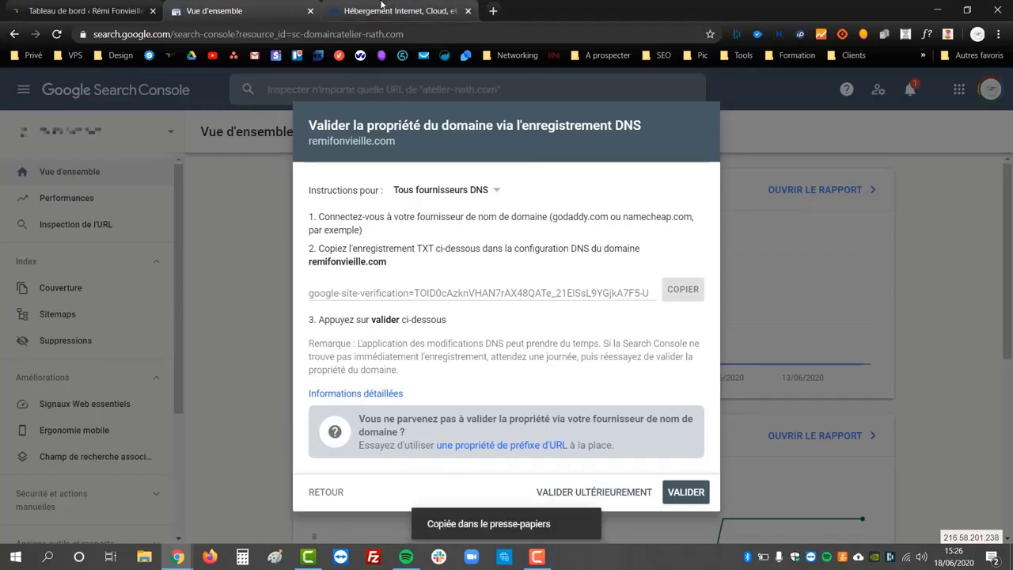
click(381, 9)
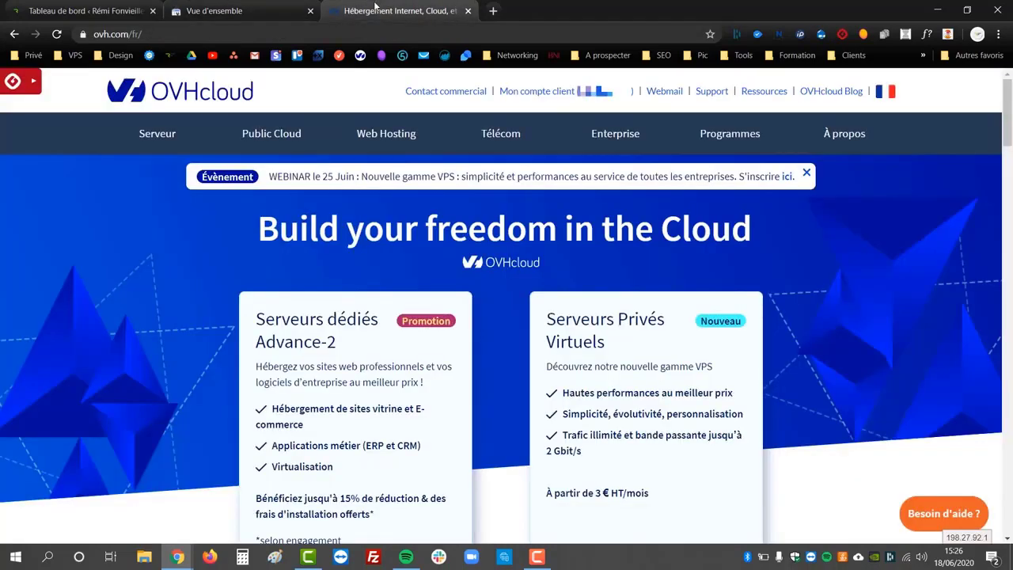
click(556, 93)
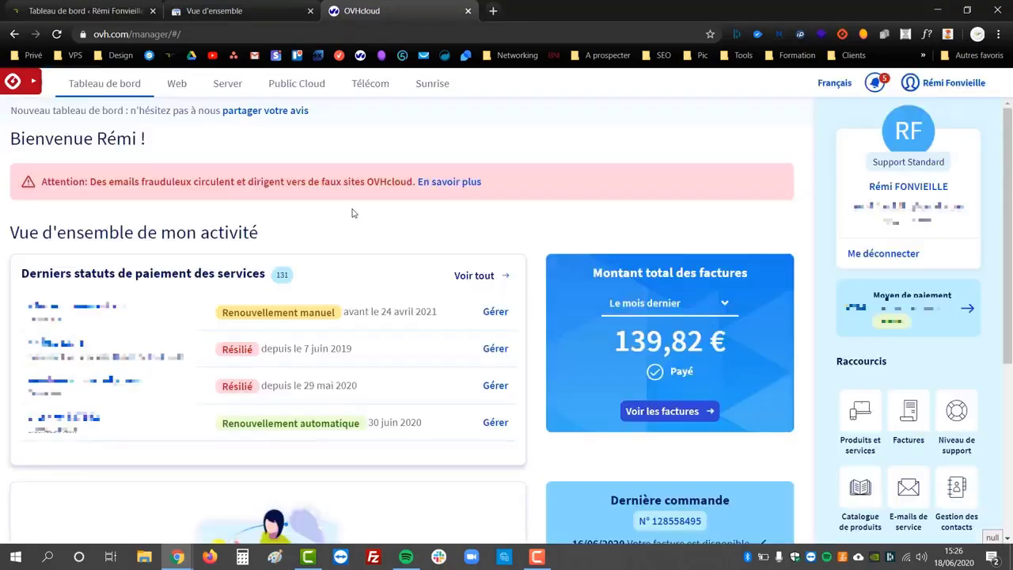
Find the site's domain among the OVHcloud web domains and open its DNS zone
click(177, 91)
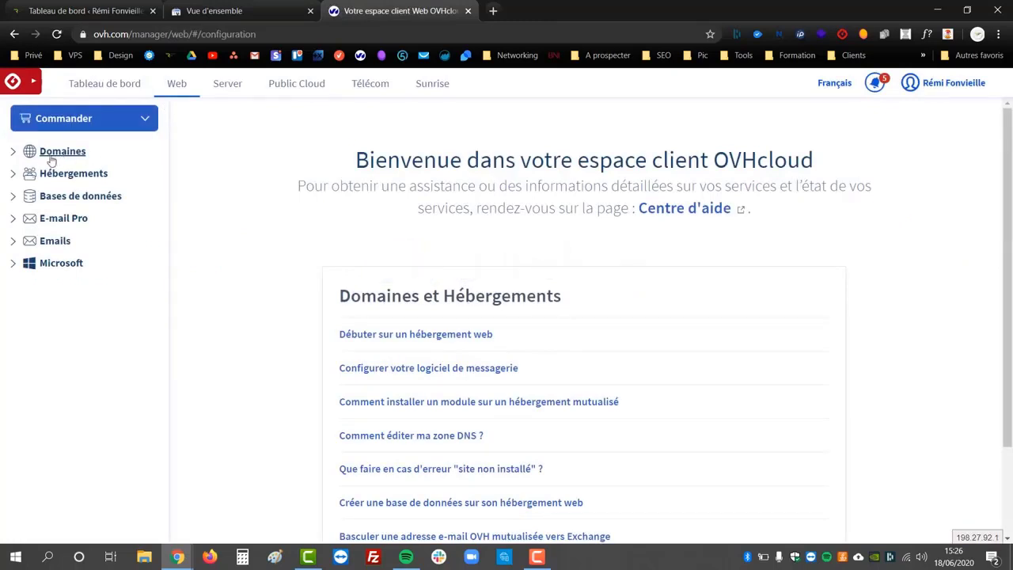
click(49, 152)
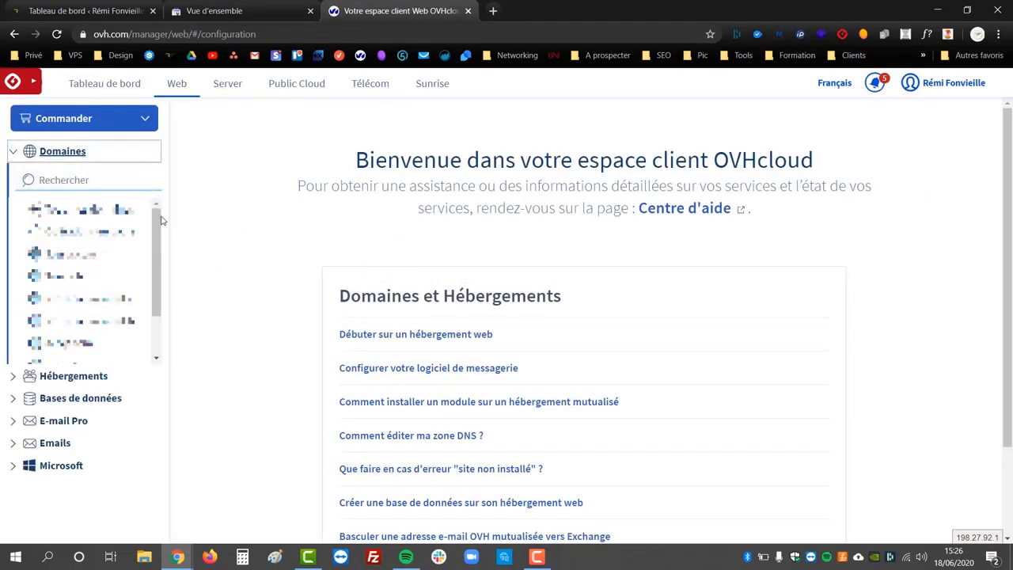
drag(157, 255, 155, 329)
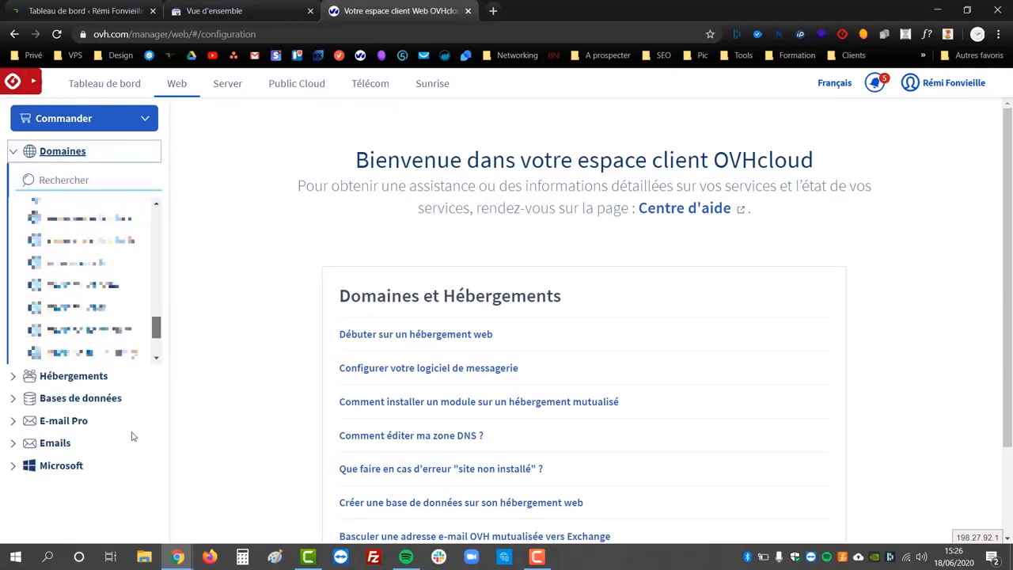
click(87, 249)
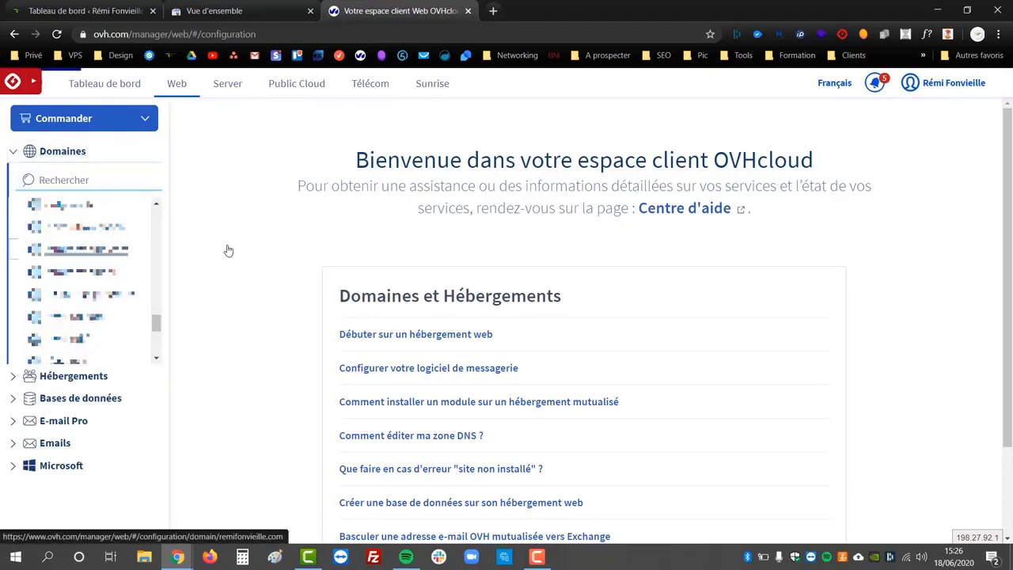
click(389, 198)
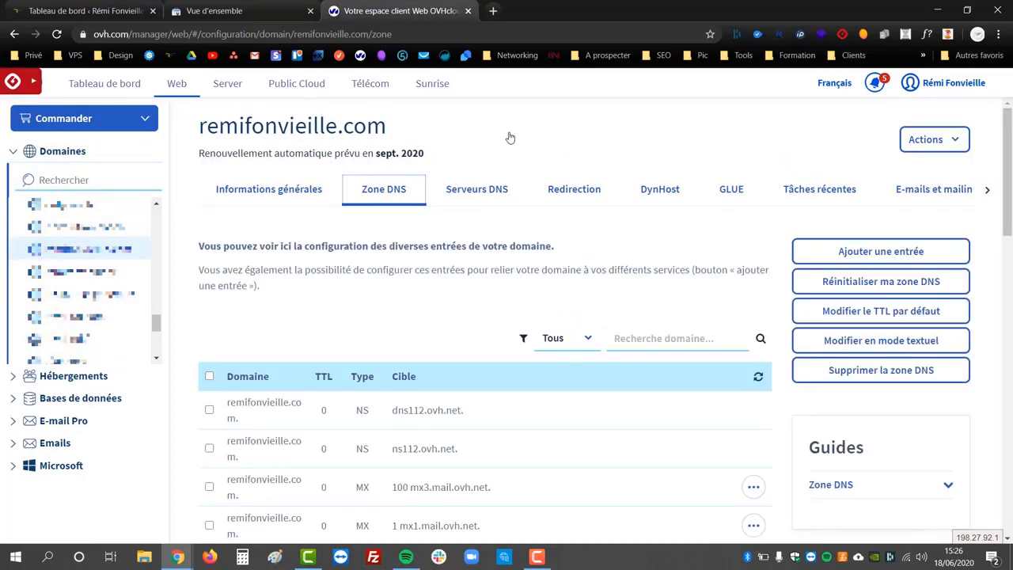
Add a TXT entry to the DNS zone with an empty subdomain, default TTL and the copied Google verification token, and validate it
click(824, 251)
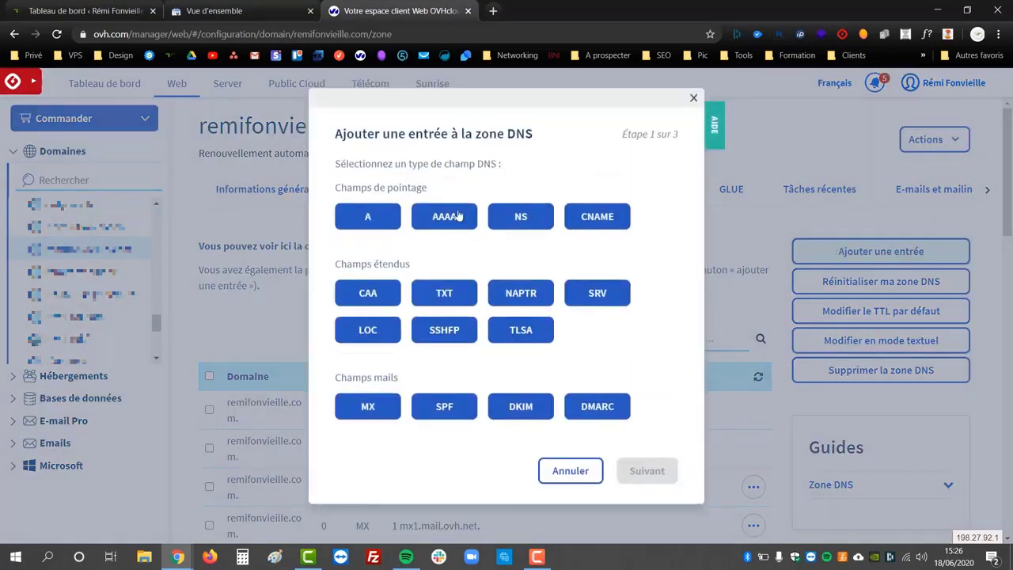
click(444, 292)
click(469, 281)
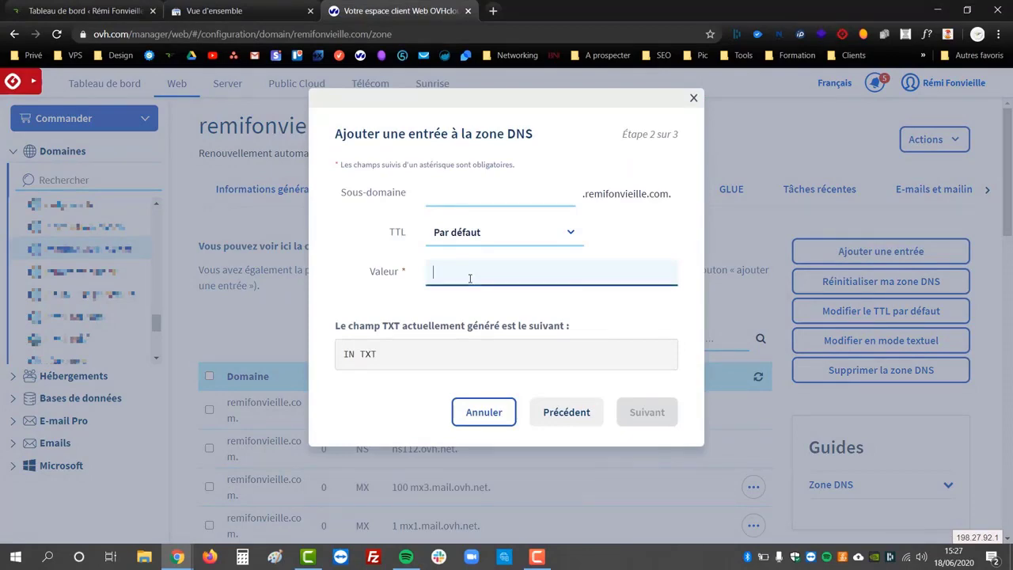
text(google-site-verification=TOID0cAzknVHAN7rAX48QATe_21ElSsL9YGjkA7F5-U)
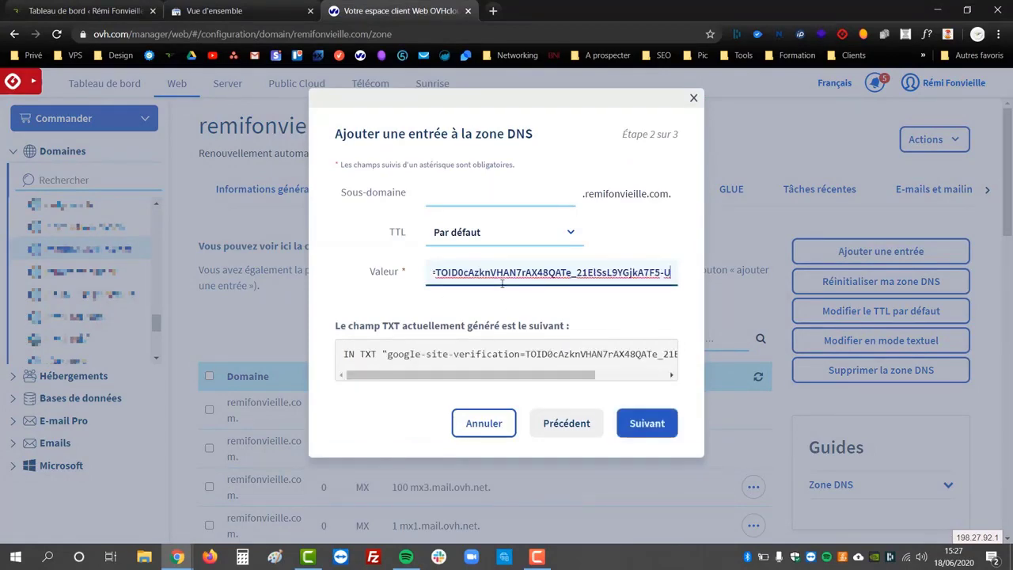
key(ctrl+shift+Tab)
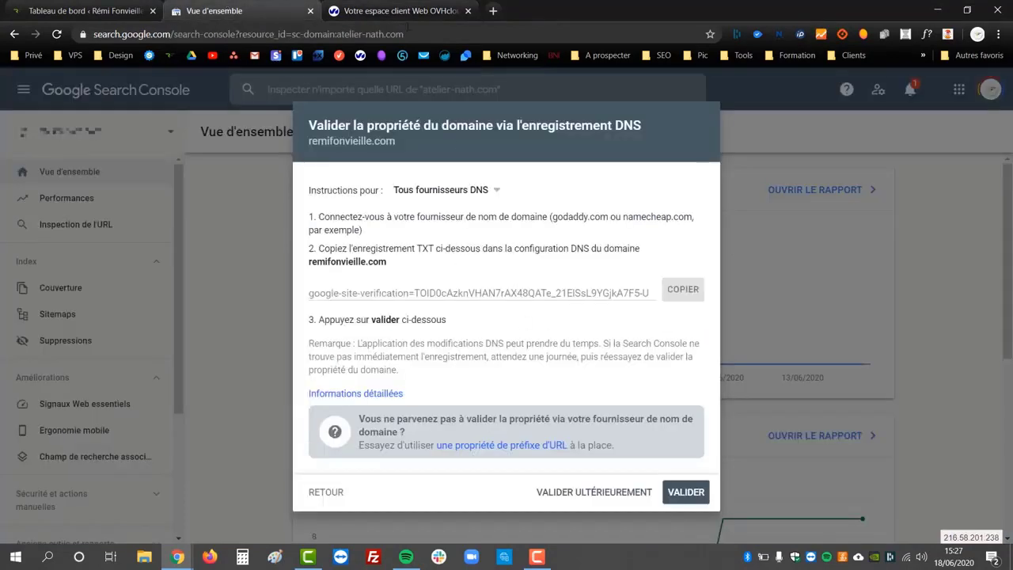
key(ctrl+Tab)
click(647, 425)
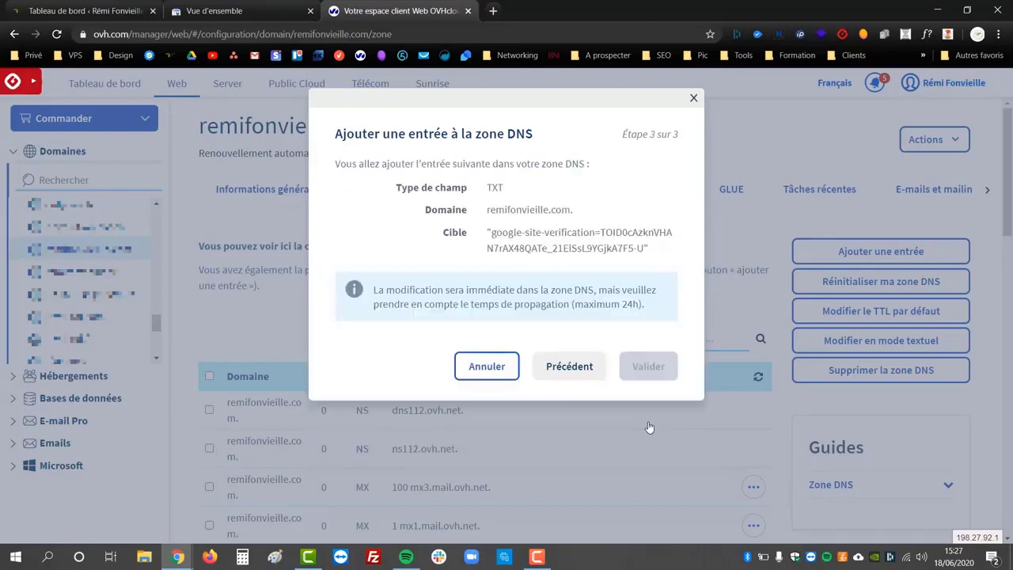
click(655, 372)
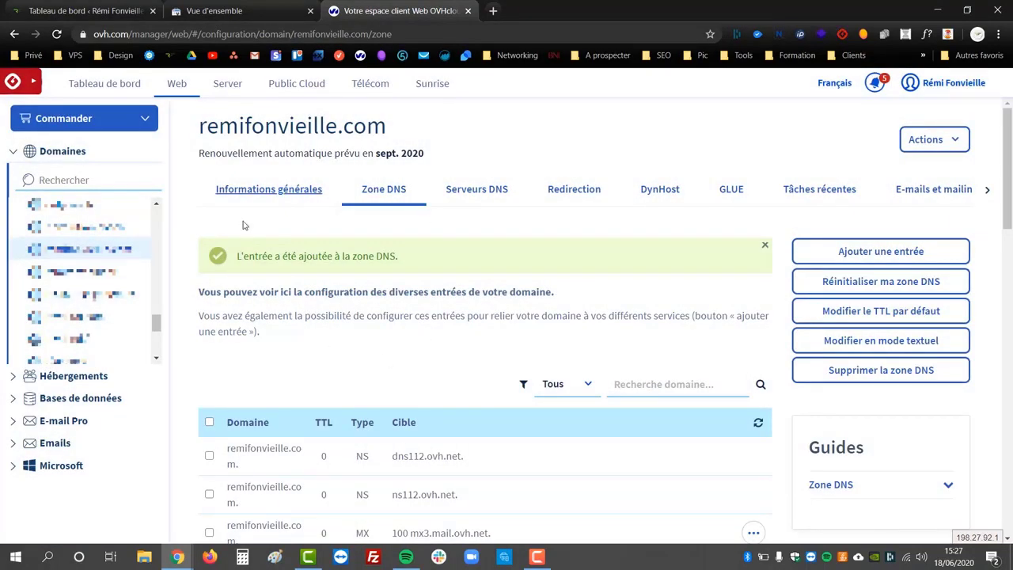
Check the DNS zone's record list for the new TXT entry holding the Google verification token
scroll(439, 315, down, 5)
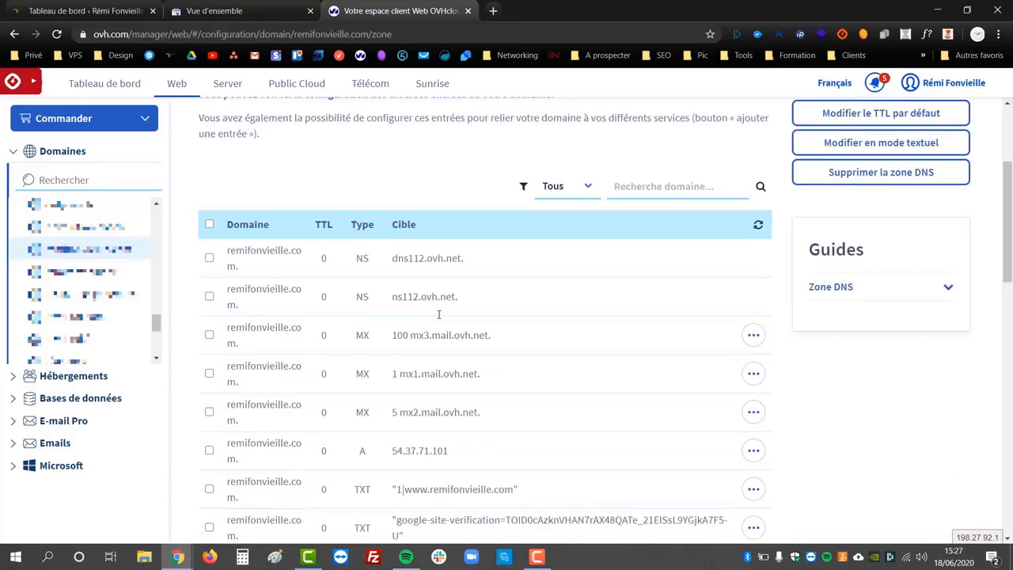
drag(280, 332, 565, 344)
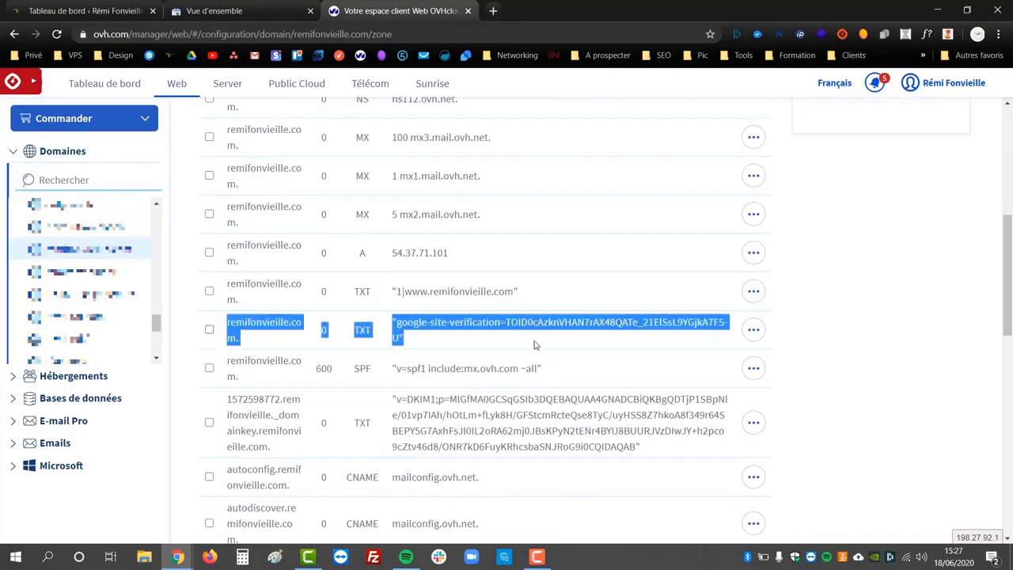
click(878, 349)
Switch to Google Search Console, validate the domain property, open it and dismiss the mobile-first indexing notice
click(213, 10)
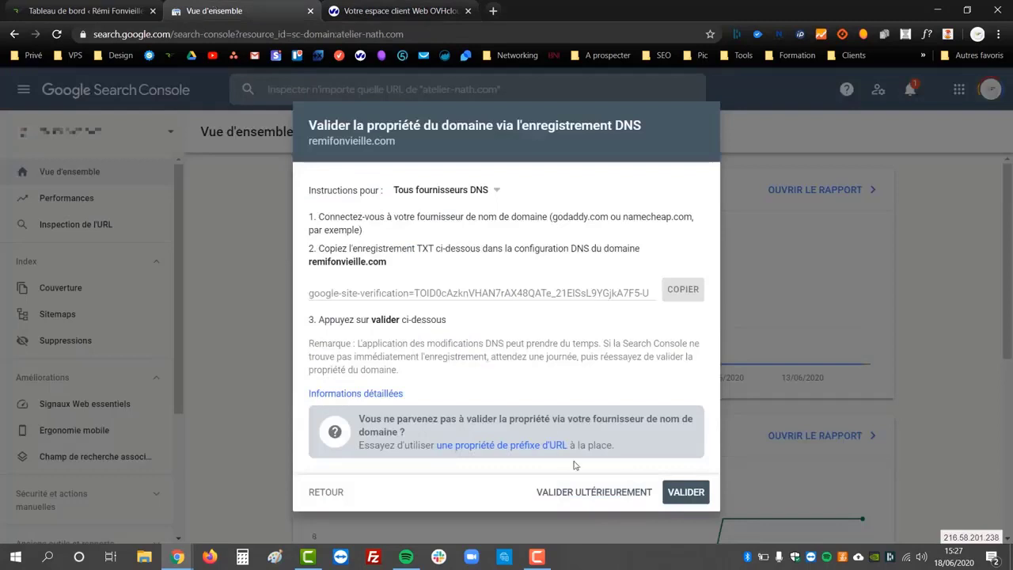
click(684, 492)
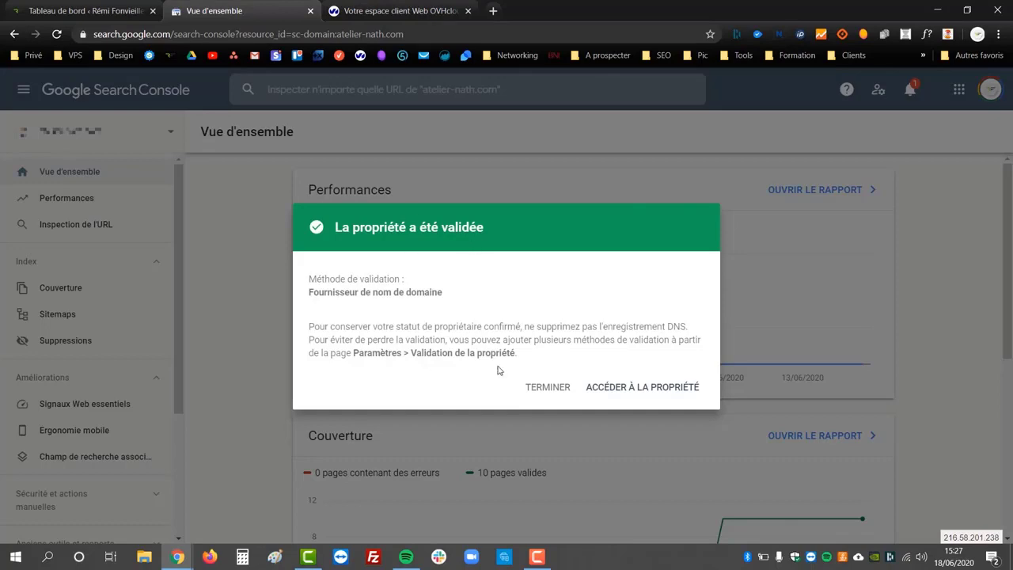
click(621, 387)
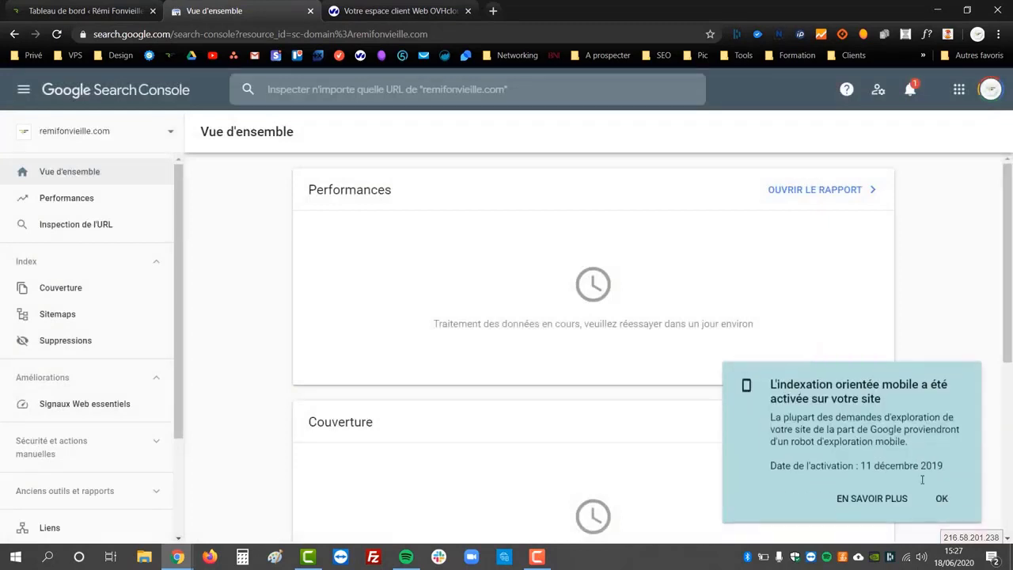
click(938, 501)
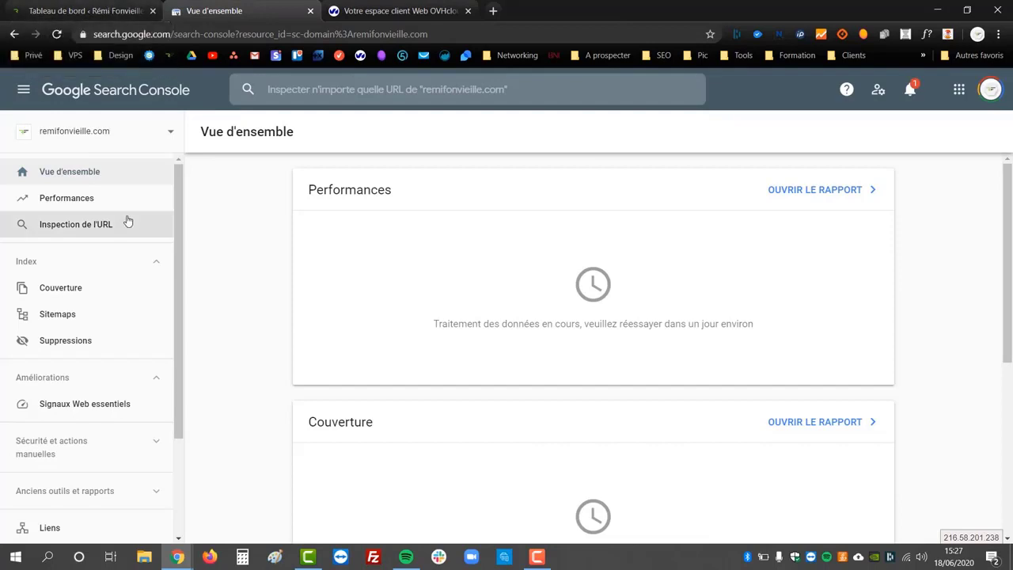
Open the Sitemaps report and change to another property that already has a submitted sitemap index
click(68, 315)
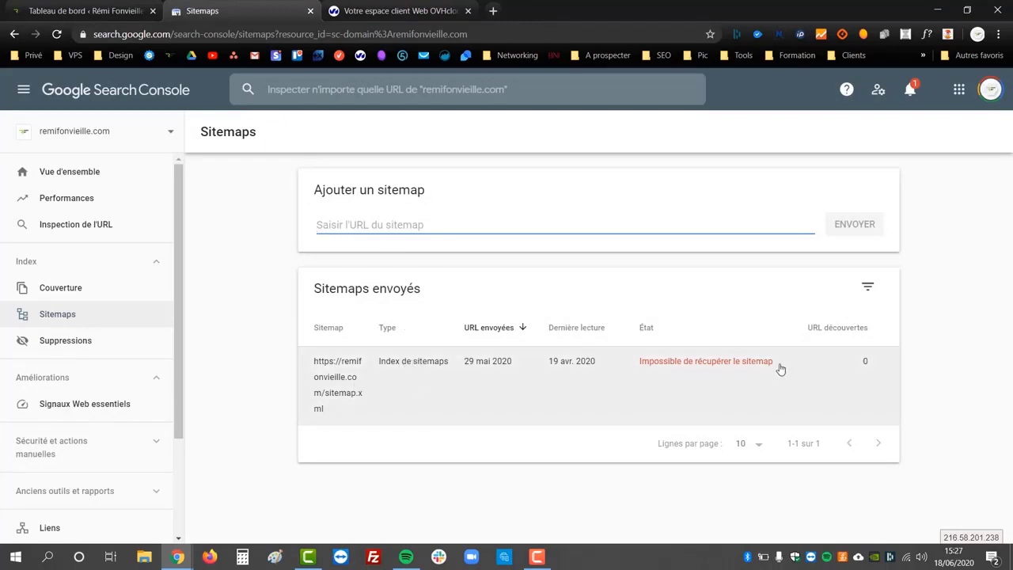
click(171, 138)
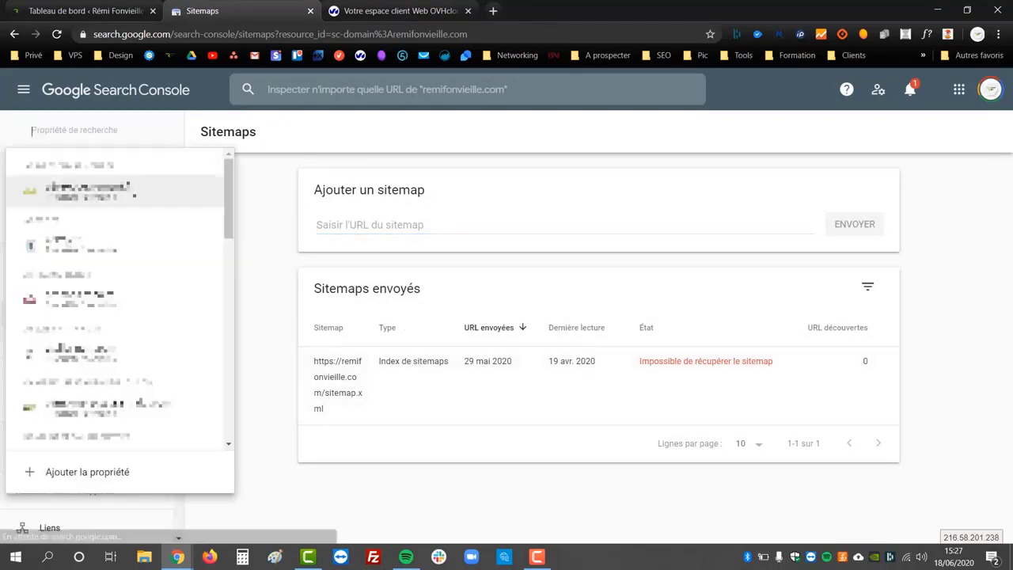
key(Down)
key(Down)
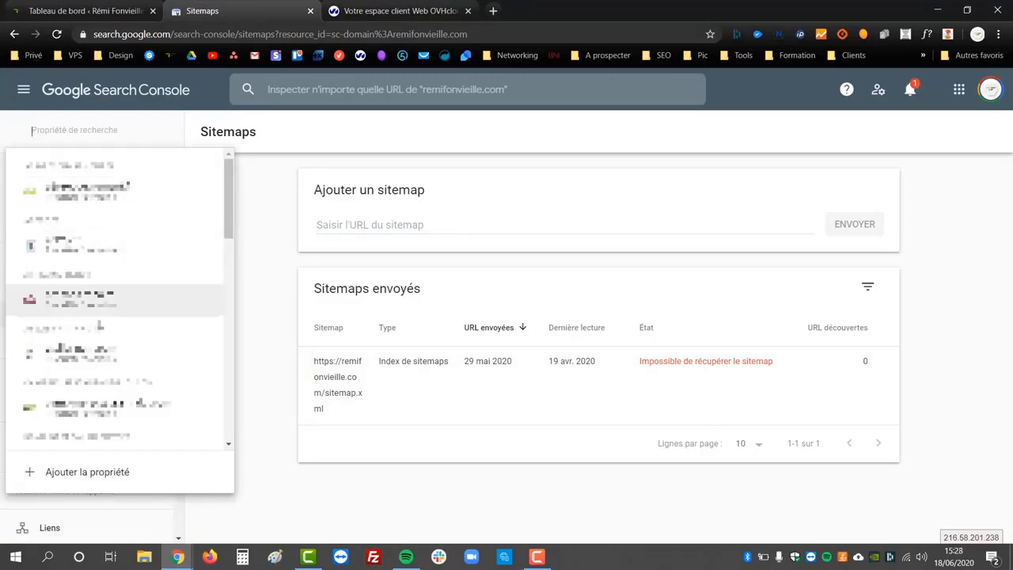
key(Return)
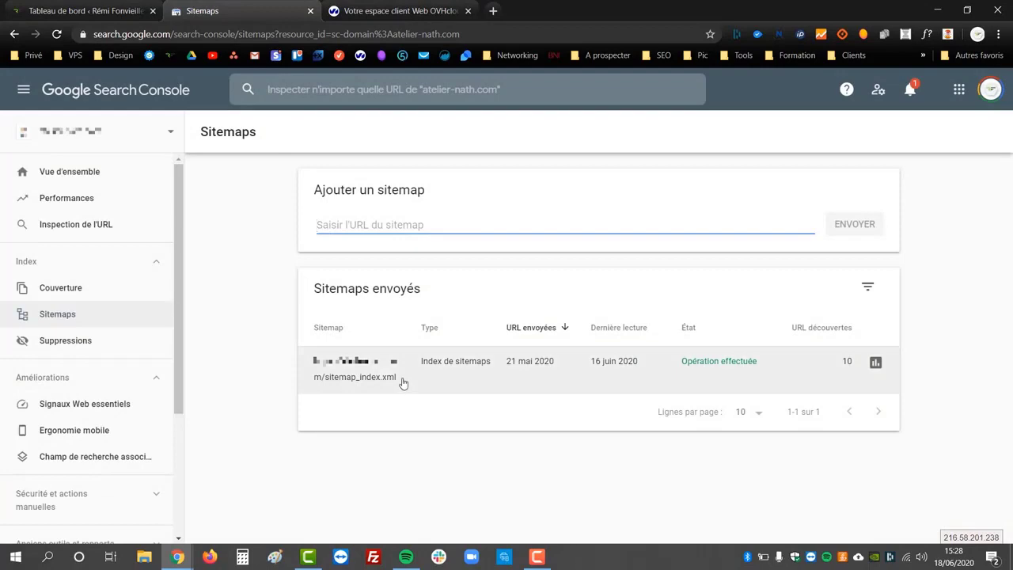
Copy the /sitemap_index.xml path from the submitted sitemap's URL
drag(403, 382, 322, 386)
key(ctrl+c)
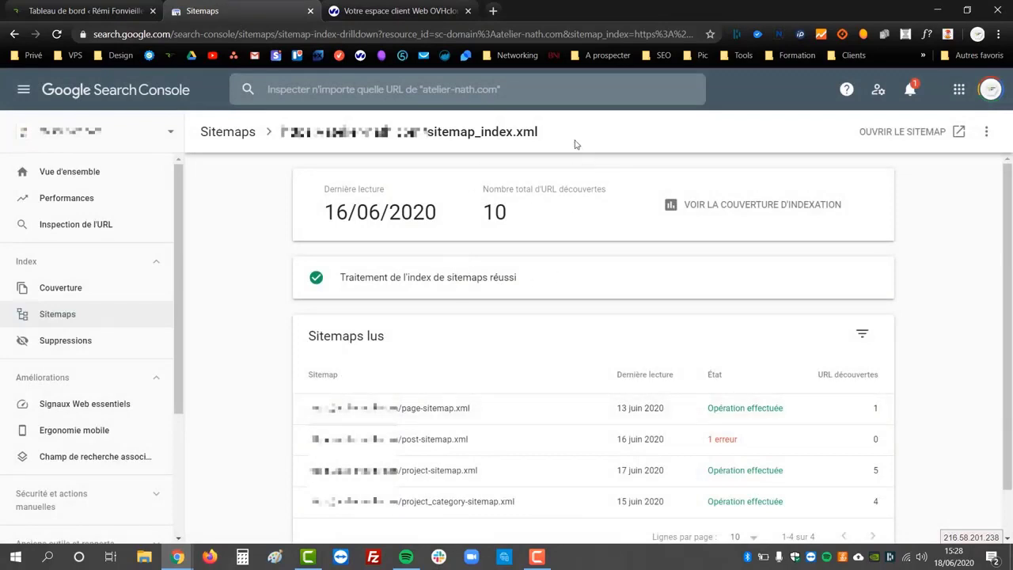
drag(563, 133, 425, 133)
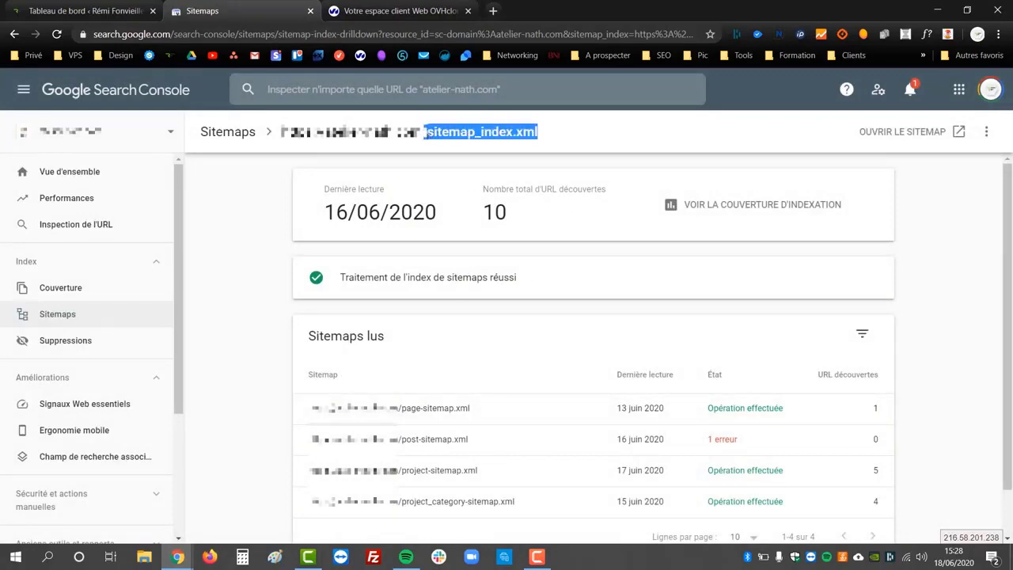
Return to the newly validated property and paste /sitemap_index.xml as the new sitemap URL
click(155, 136)
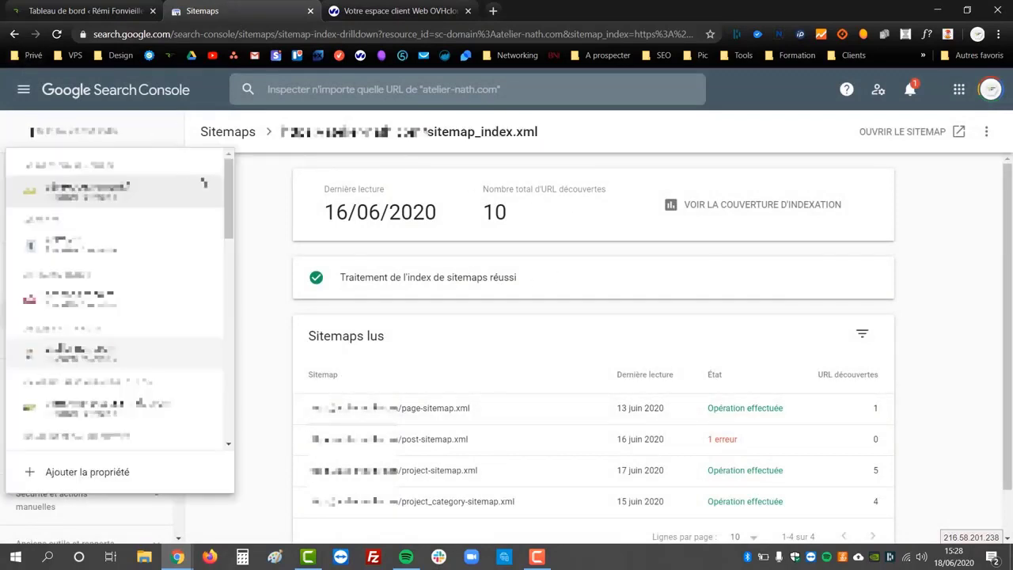
drag(228, 186, 228, 336)
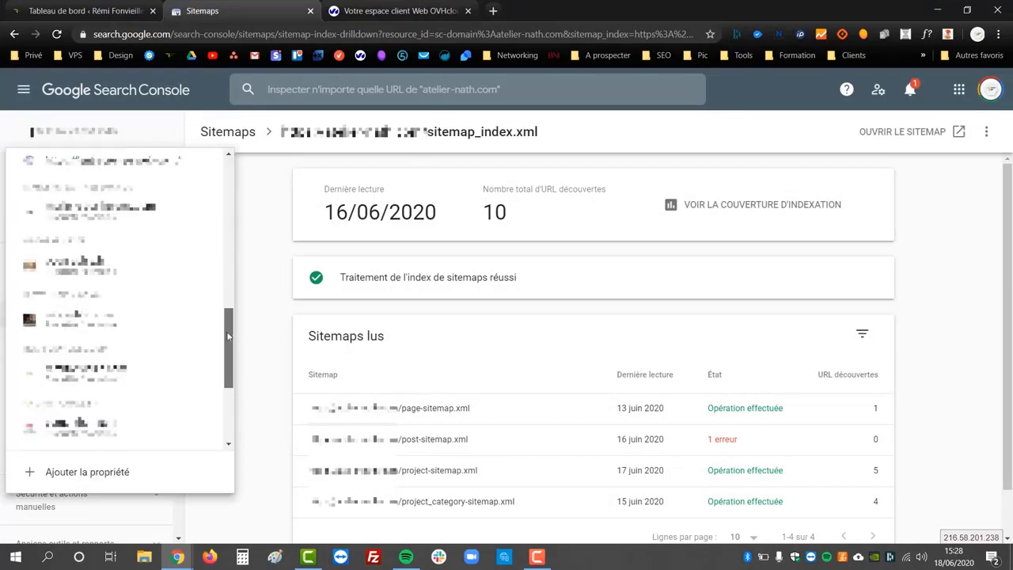
click(184, 318)
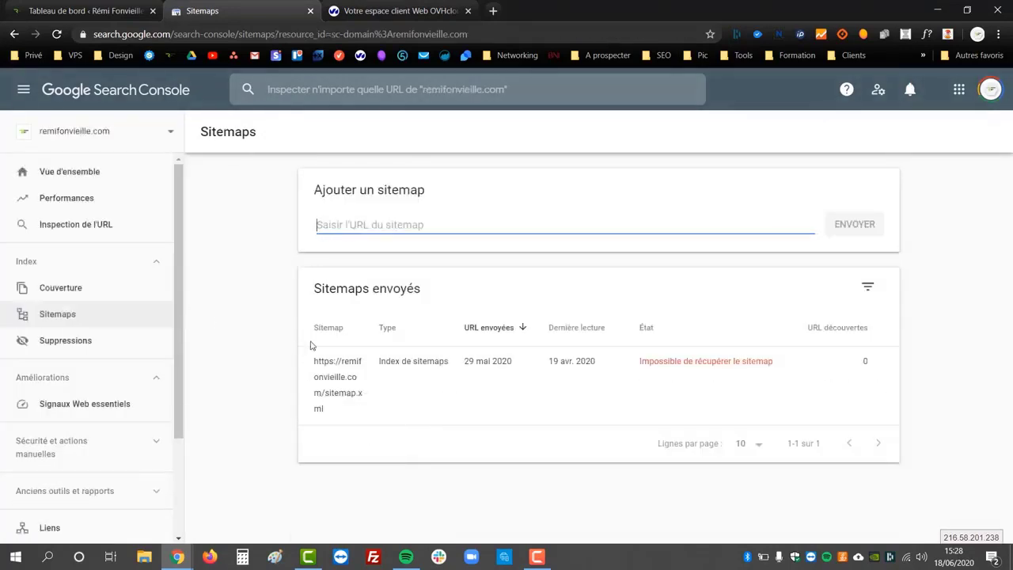
key(ctrl+v)
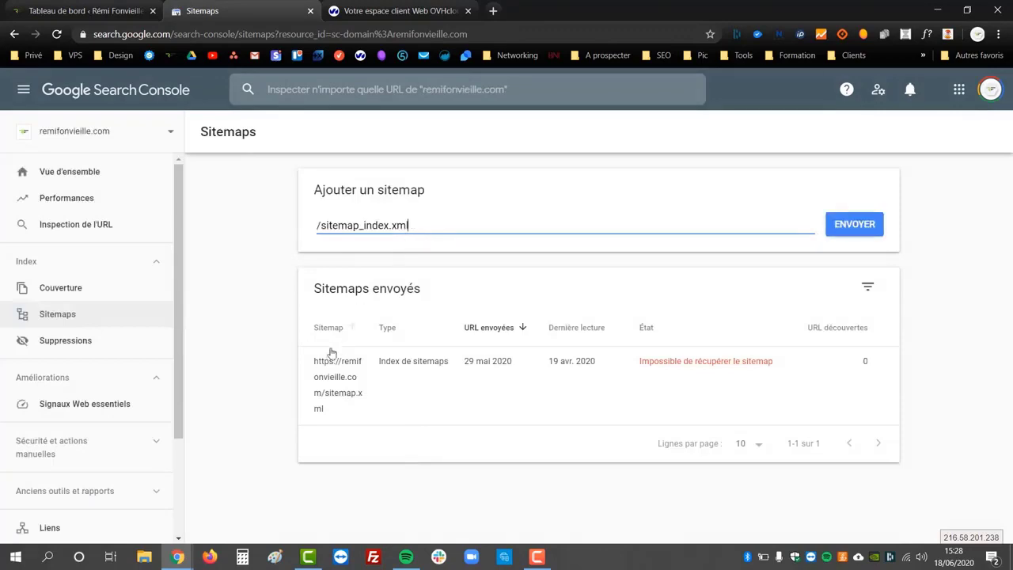
Try to copy the domain from the existing sitemap's URL, return to Sitemaps and enter /sitemap_index.xml again
drag(313, 362, 319, 401)
key(ctrl+c)
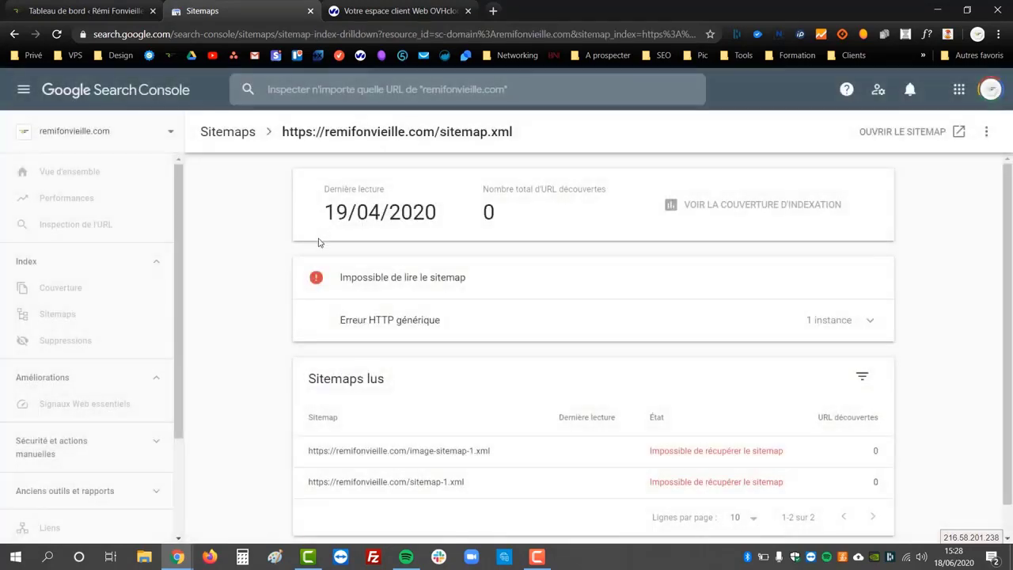
click(15, 34)
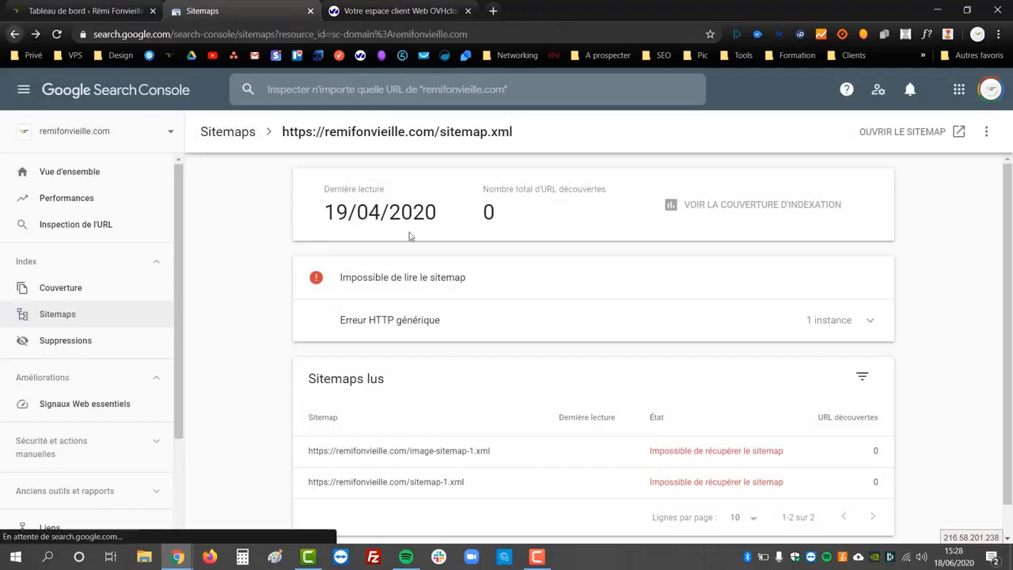
click(318, 225)
text(/sitemap_index.xml)
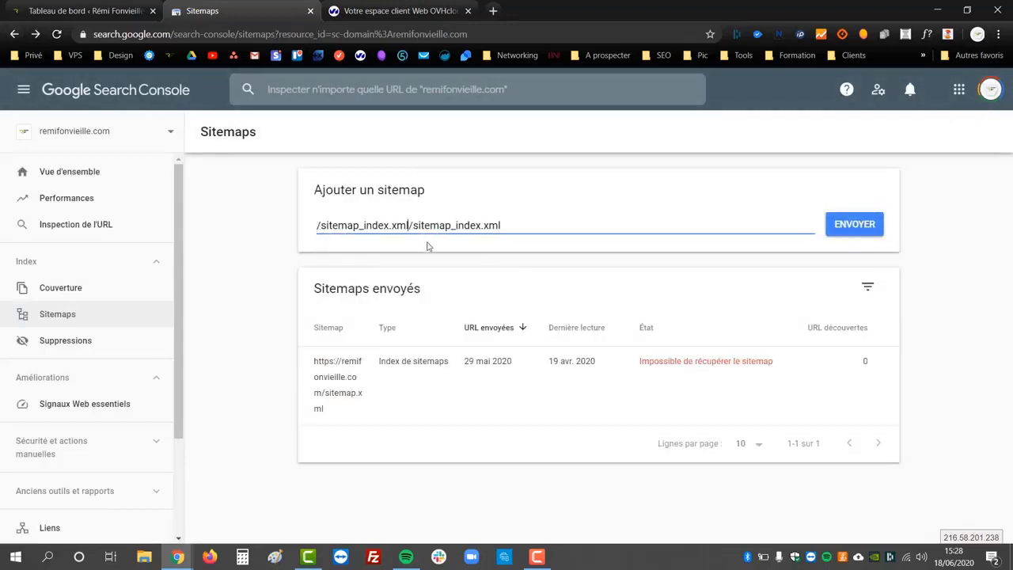
Replace the first /sitemap_index.xml with the site's https address from the WordPress dashboard, keeping a single slash before sitemap_index.xml
drag(409, 225, 220, 242)
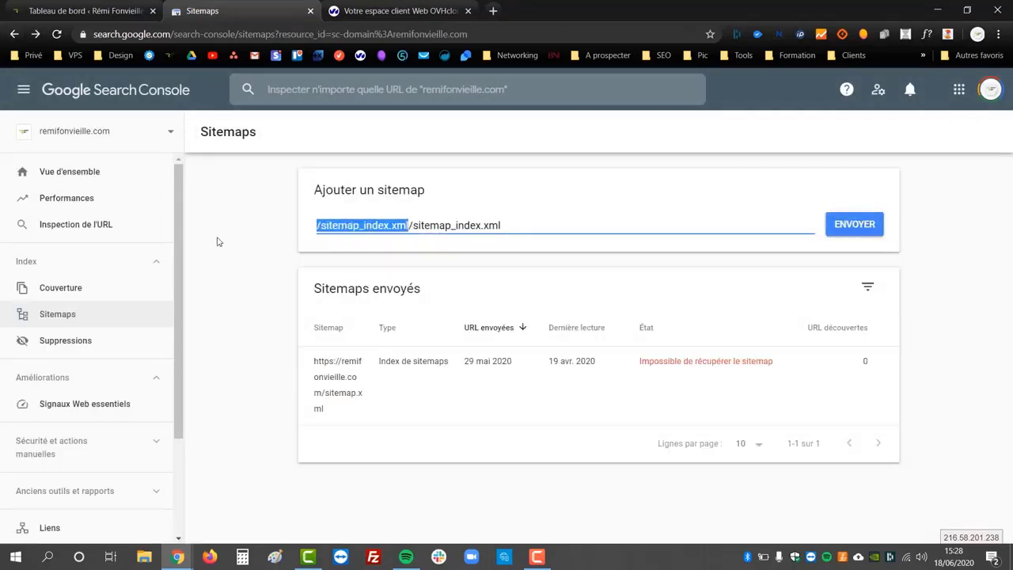
click(144, 7)
click(202, 10)
key(ctrl+v)
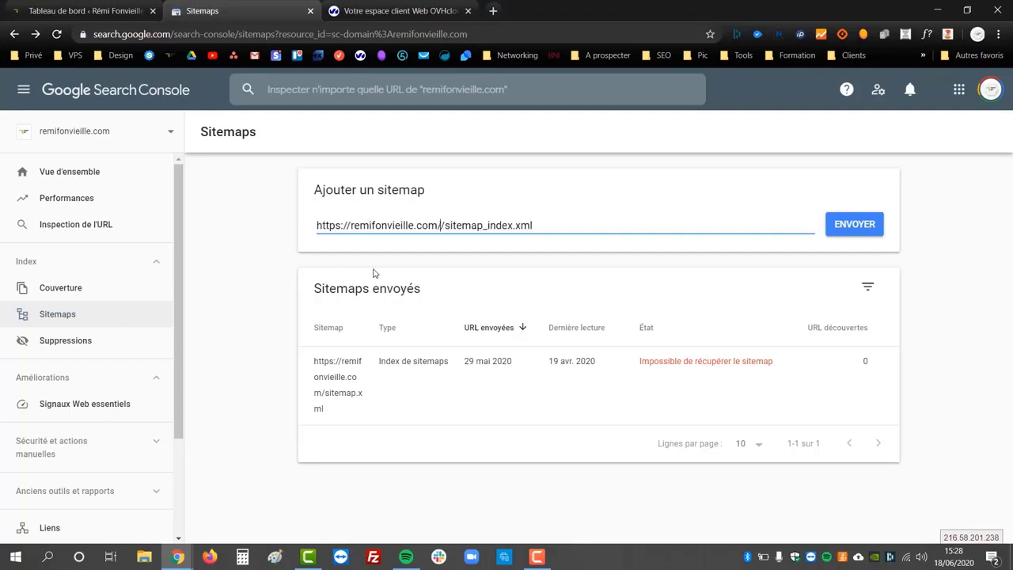
key(BackSpace)
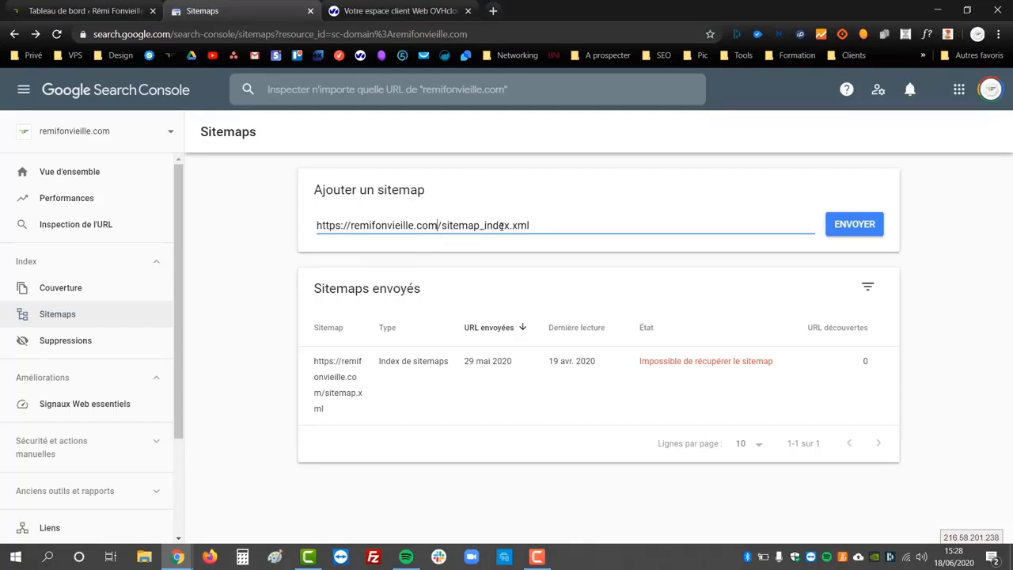
Look through the WordPress dashboard for the SEO plugin, return to Search Console and submit the full sitemap_index.xml URL
drag(541, 225, 437, 224)
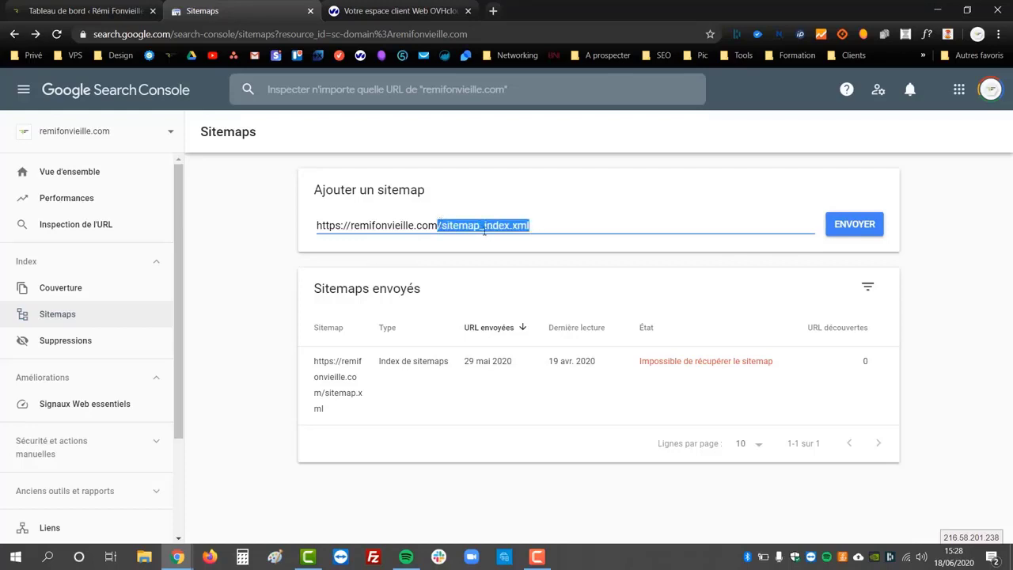
key(ctrl+Page_Up)
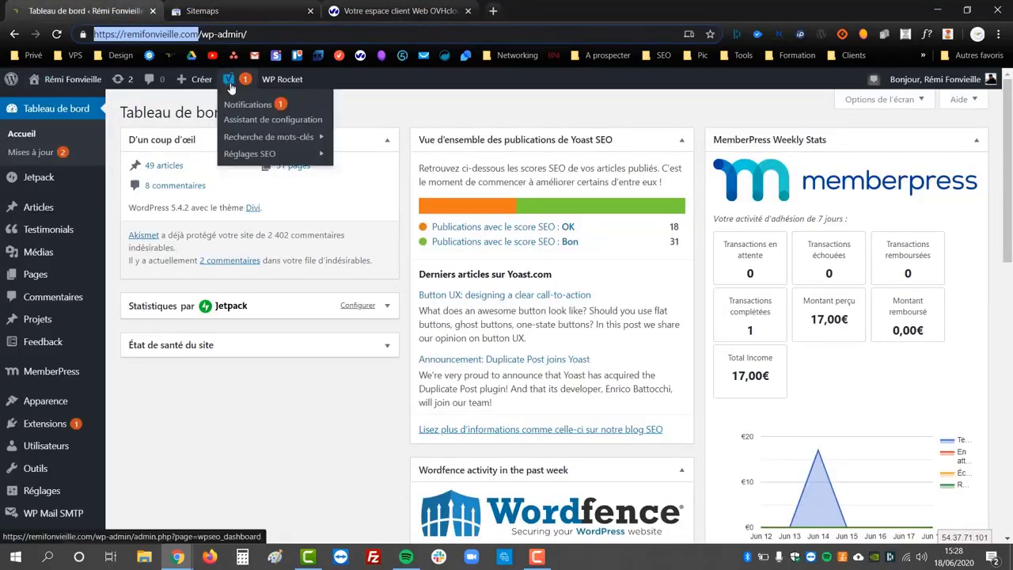
scroll(57, 468, down, 3)
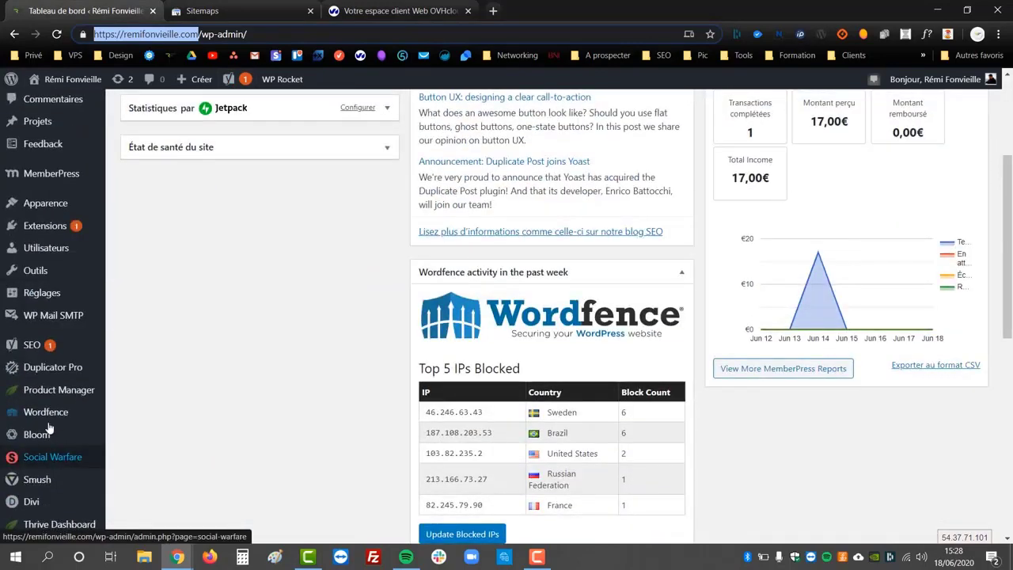
key(ctrl+Page_Down)
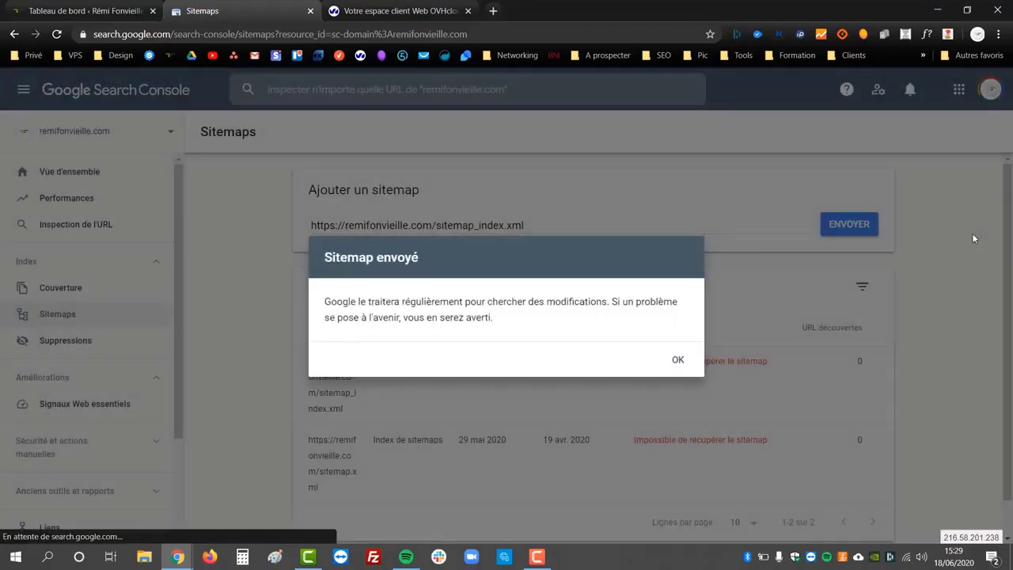
click(670, 360)
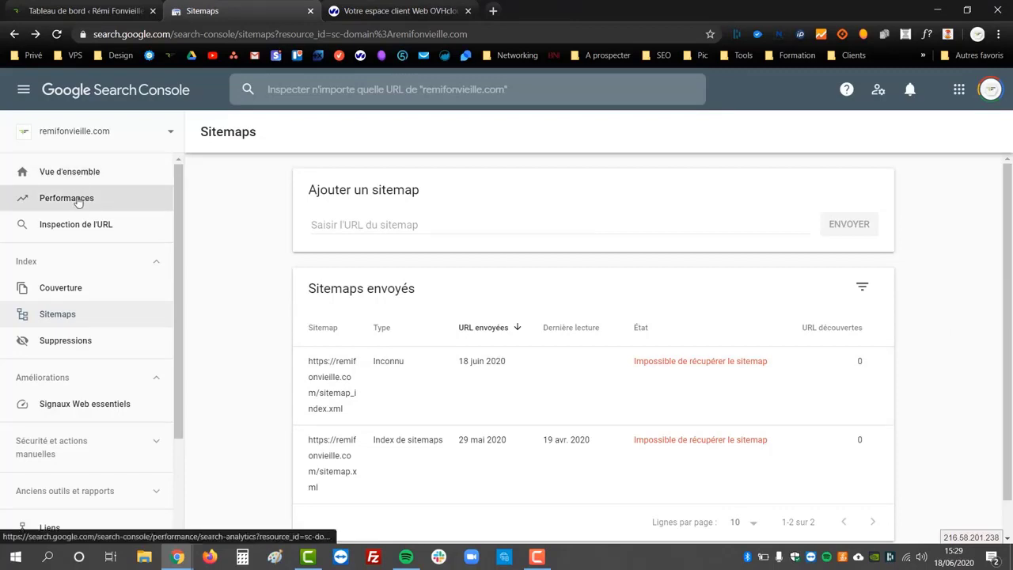
Open the property's overview, then review the OVHcloud DNS zone and return to Search Console
click(80, 173)
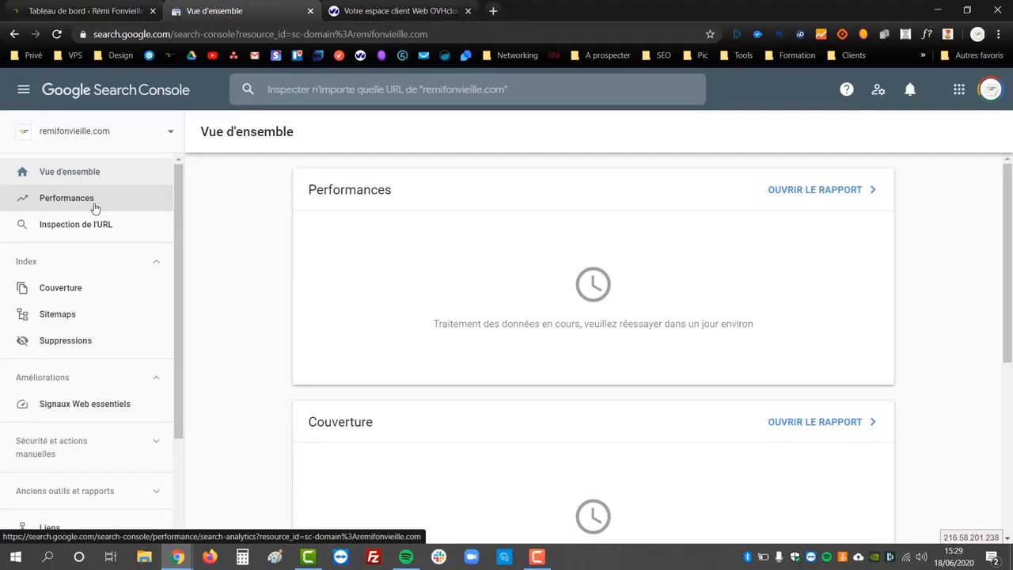
click(399, 10)
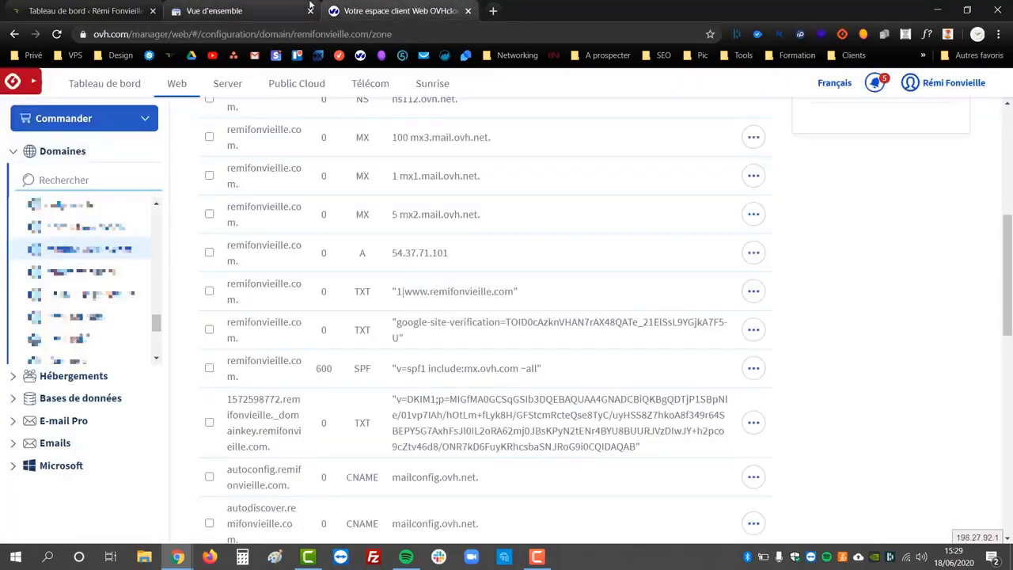
click(303, 6)
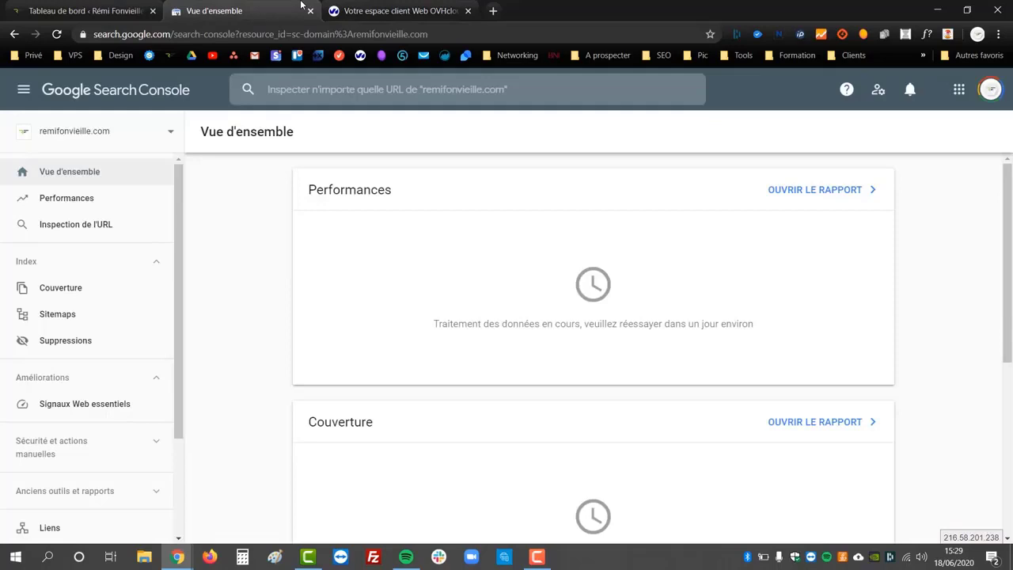